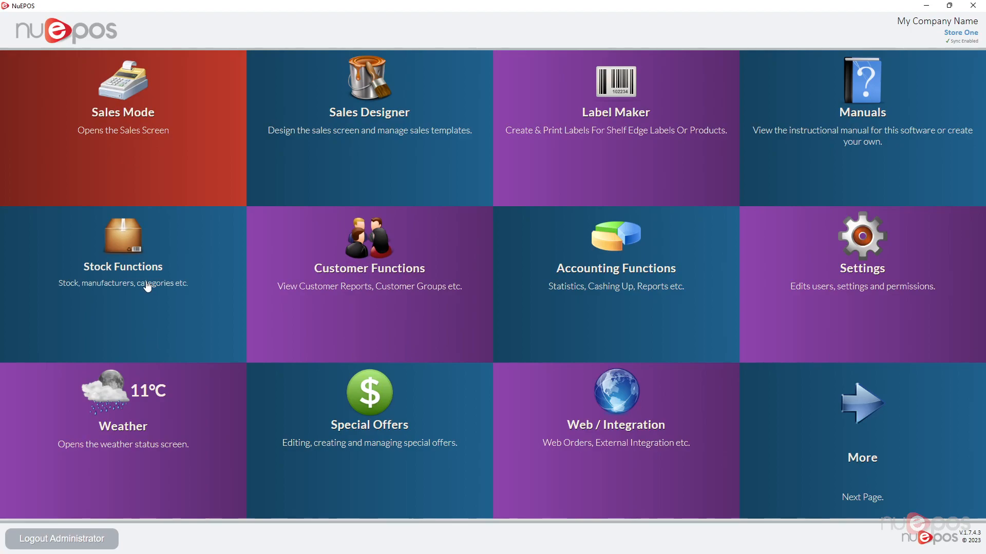
# - Open the stock manager, list all products and show the images of Jack Daniels Whiskey 1.5L
pyautogui.click(130, 246)
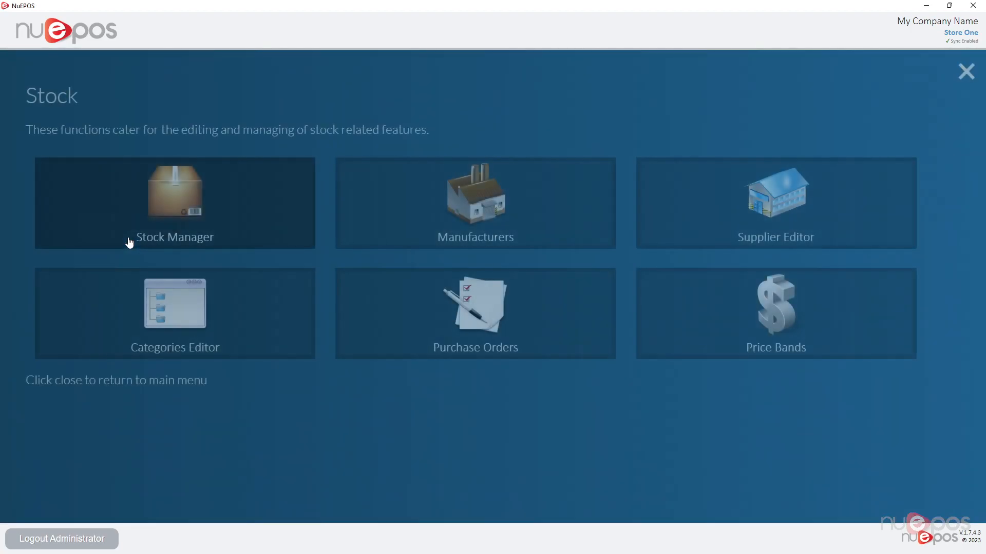
pyautogui.click(201, 193)
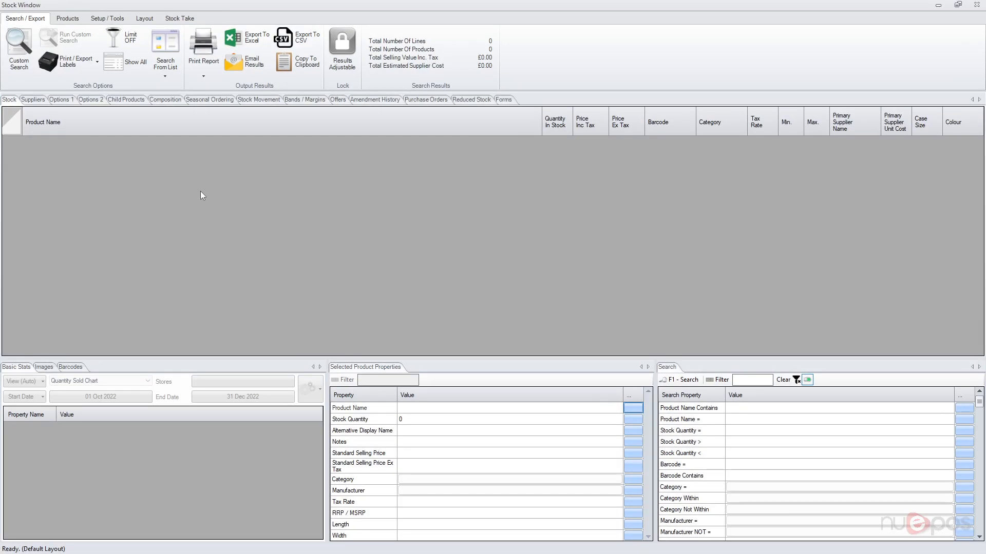
pyautogui.press('F1')
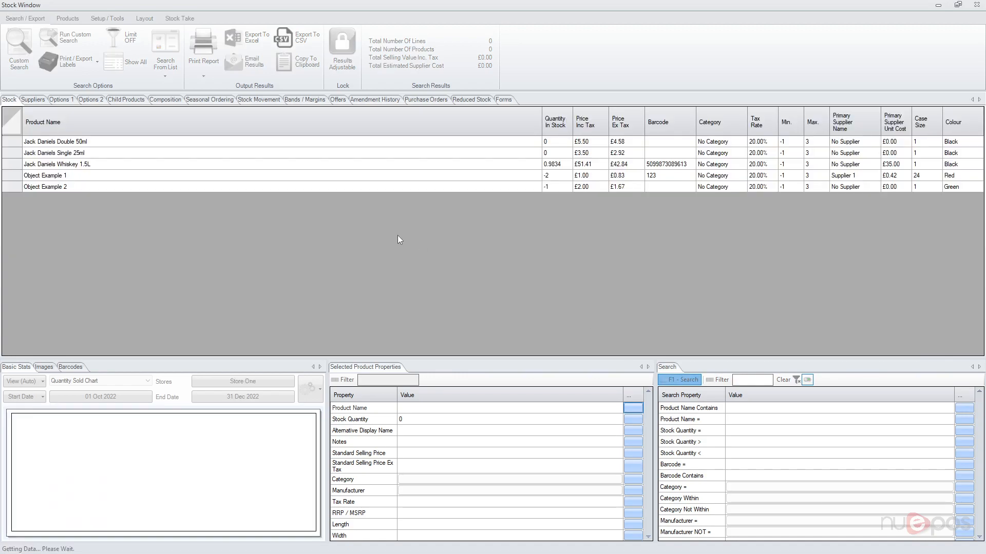
pyautogui.click(91, 165)
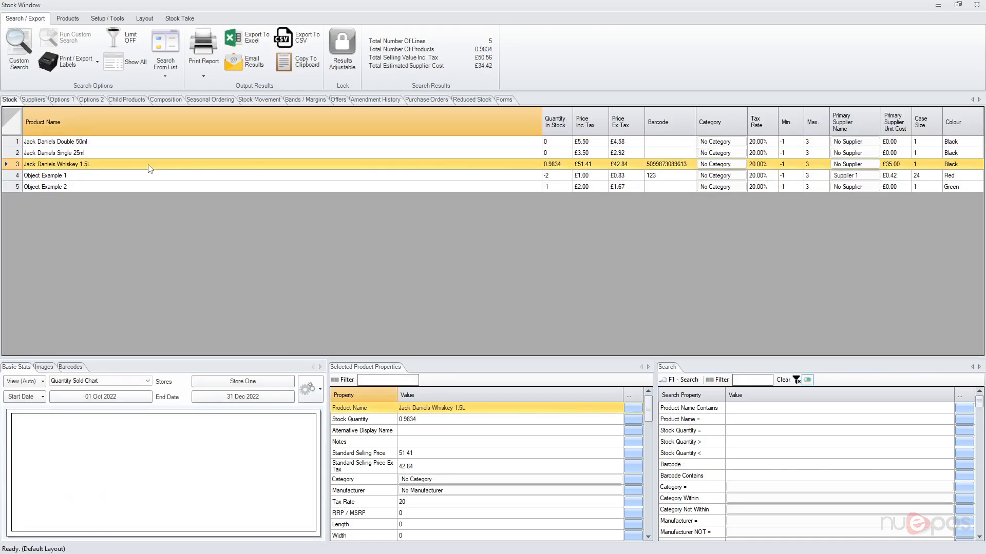
pyautogui.click(45, 368)
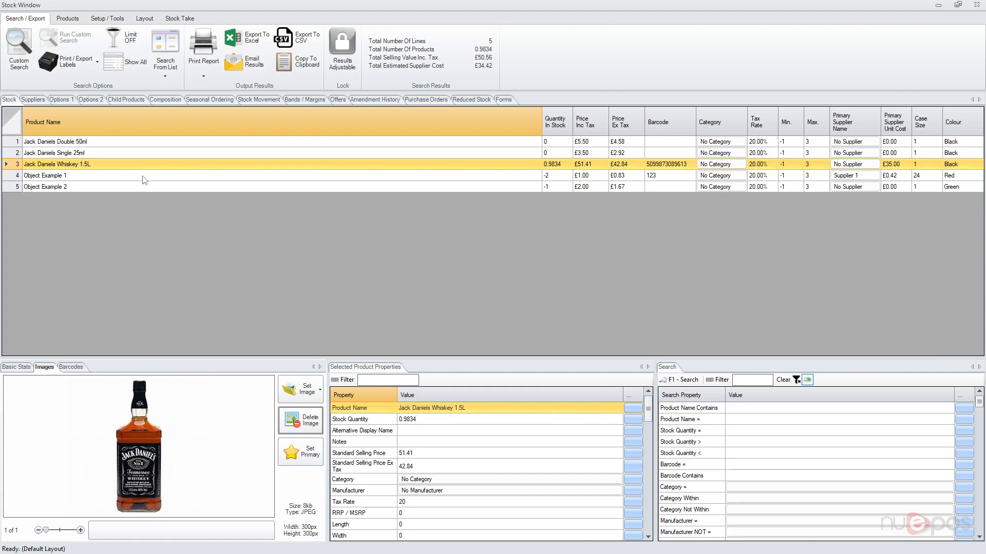
# - Open image capture for the whiskey product, review the selectable capture media and leave without choosing any
pyautogui.click(309, 392)
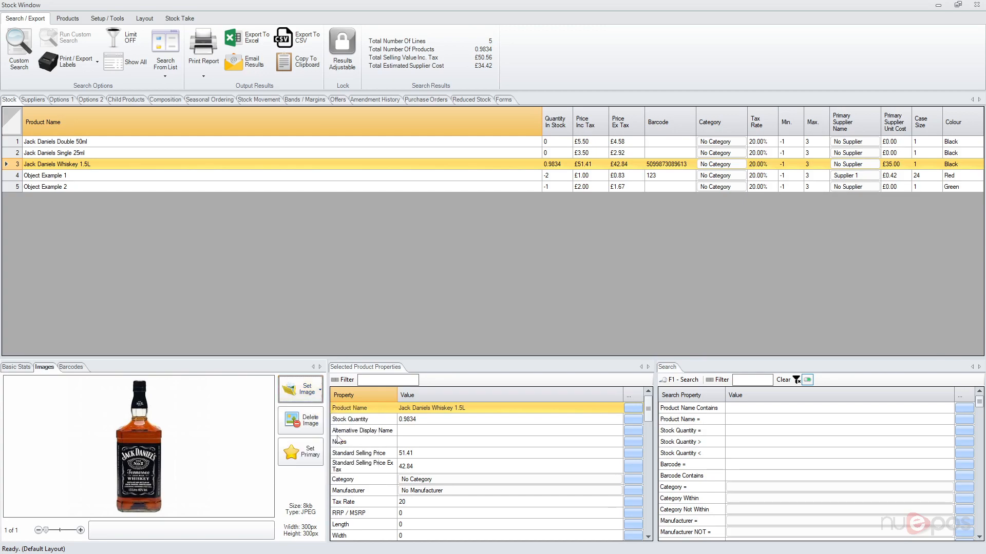
pyautogui.click(327, 435)
pyautogui.click(368, 400)
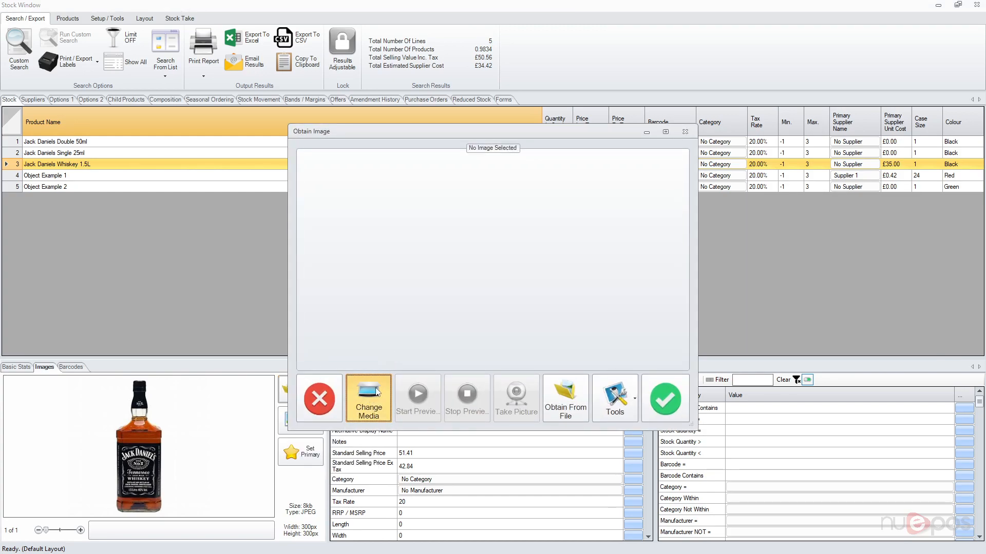
pyautogui.click(369, 400)
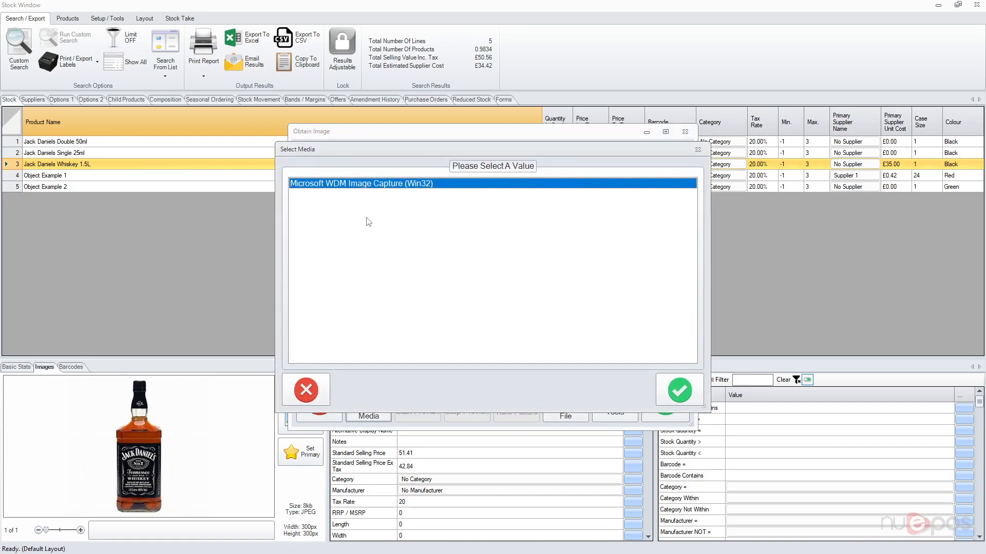
pyautogui.click(306, 379)
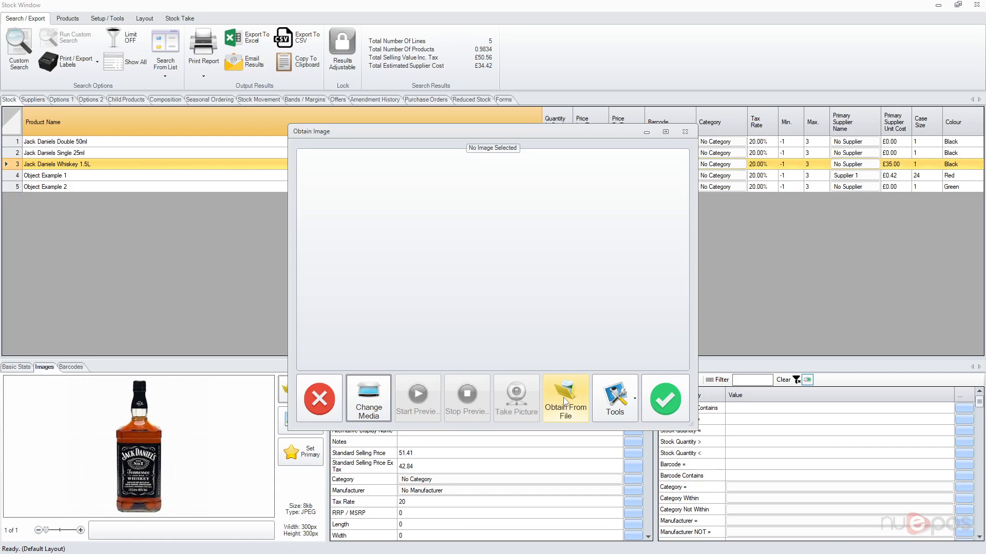
pyautogui.click(329, 405)
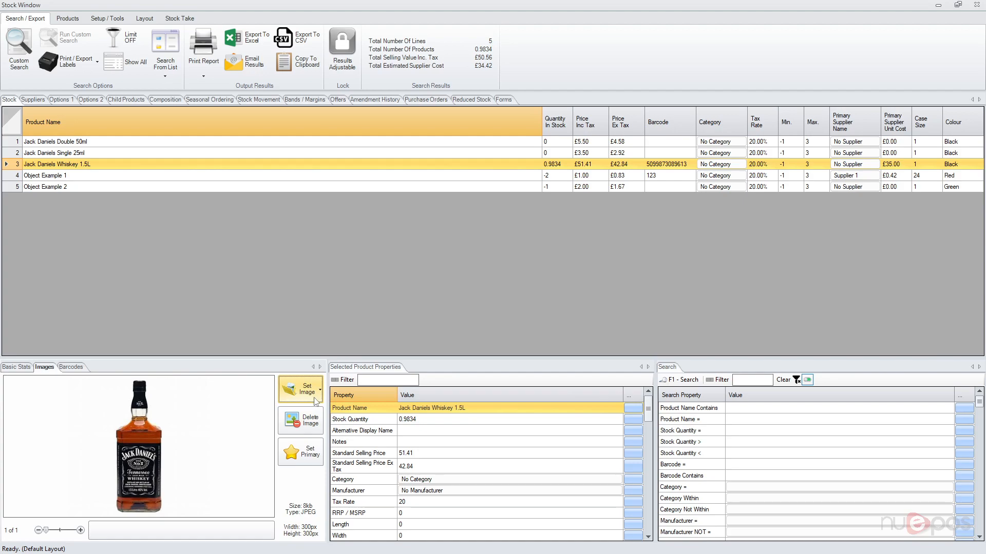
# - Search online for images of the whiskey product and add the middle bottle picture from the second row of results
pyautogui.click(315, 401)
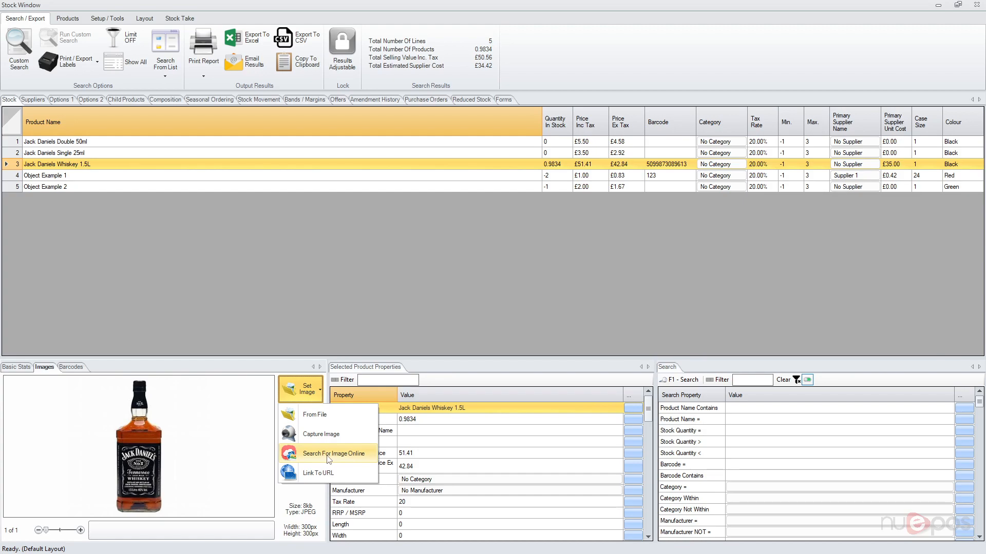
pyautogui.click(329, 455)
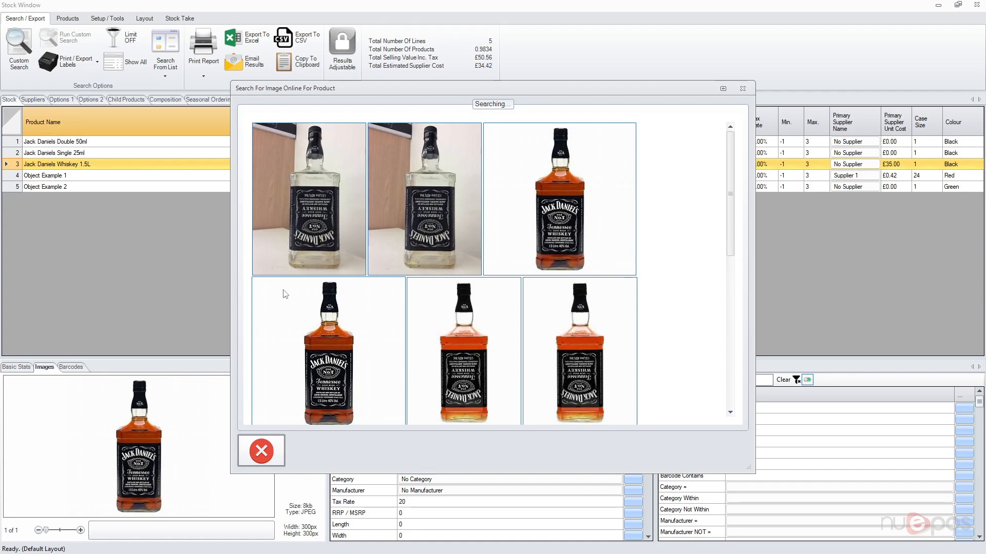
pyautogui.scroll(-3, 658, 251)
pyautogui.scroll(-1, 659, 250)
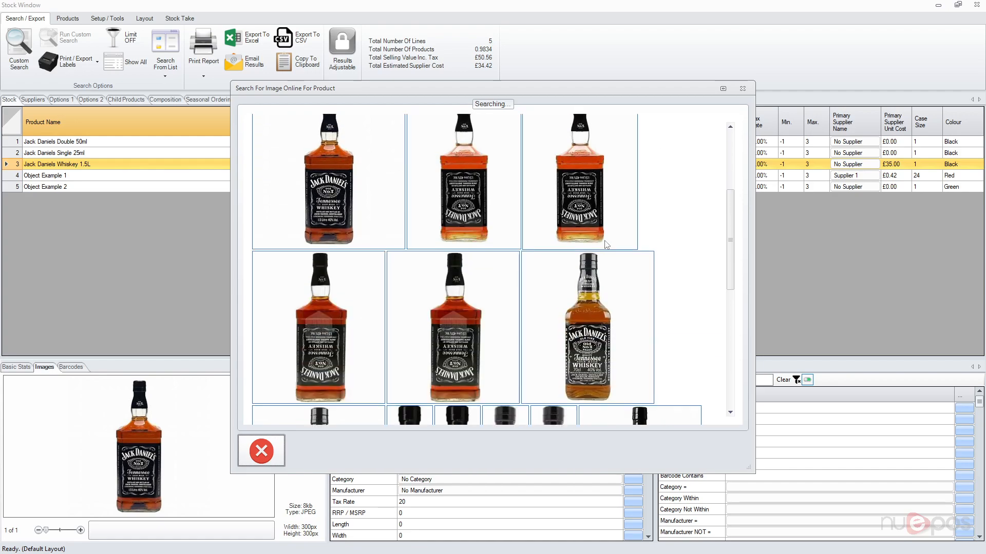
pyautogui.doubleClick(464, 183)
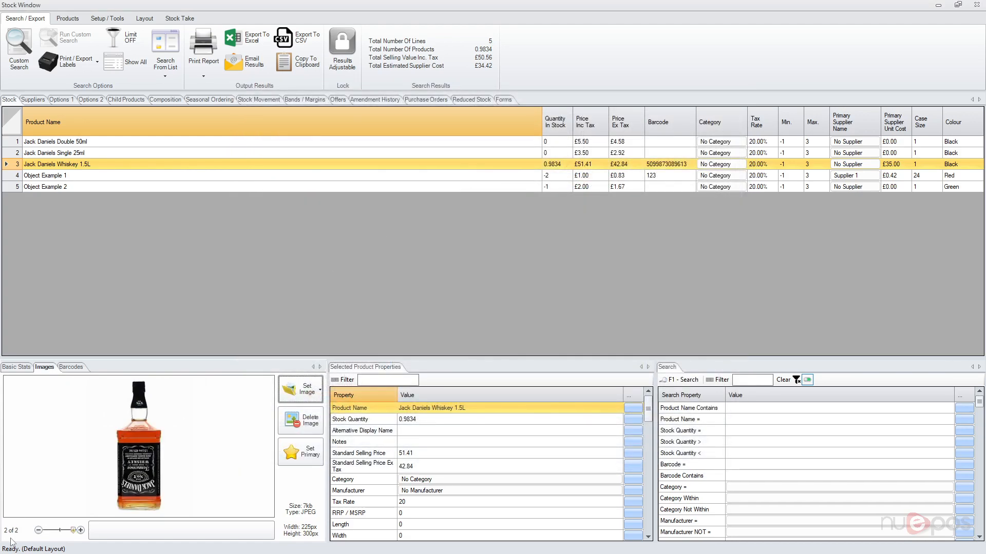
# - Compare the two images stored for the whiskey product and return to the first one
pyautogui.click(39, 531)
pyautogui.click(80, 531)
pyautogui.click(39, 531)
pyautogui.click(80, 531)
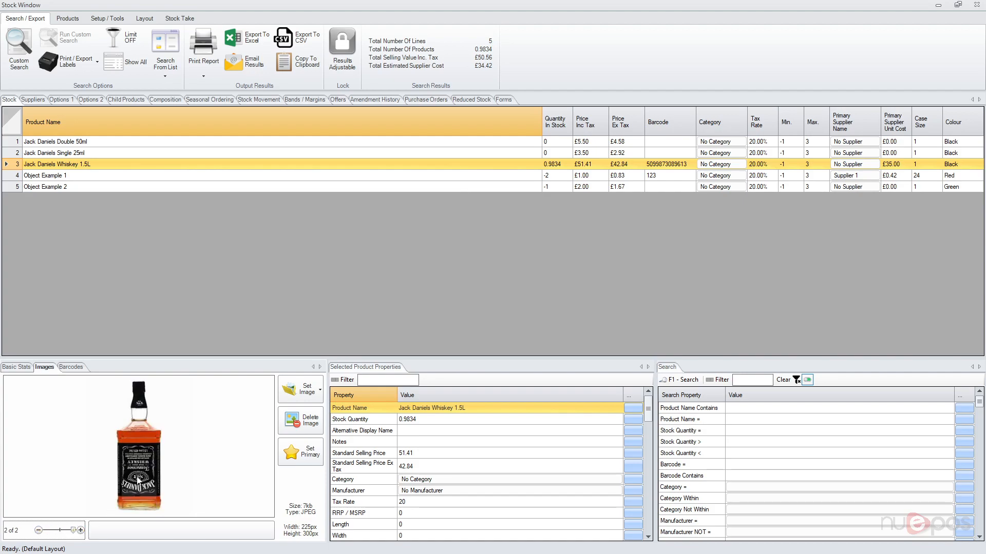
pyautogui.click(38, 531)
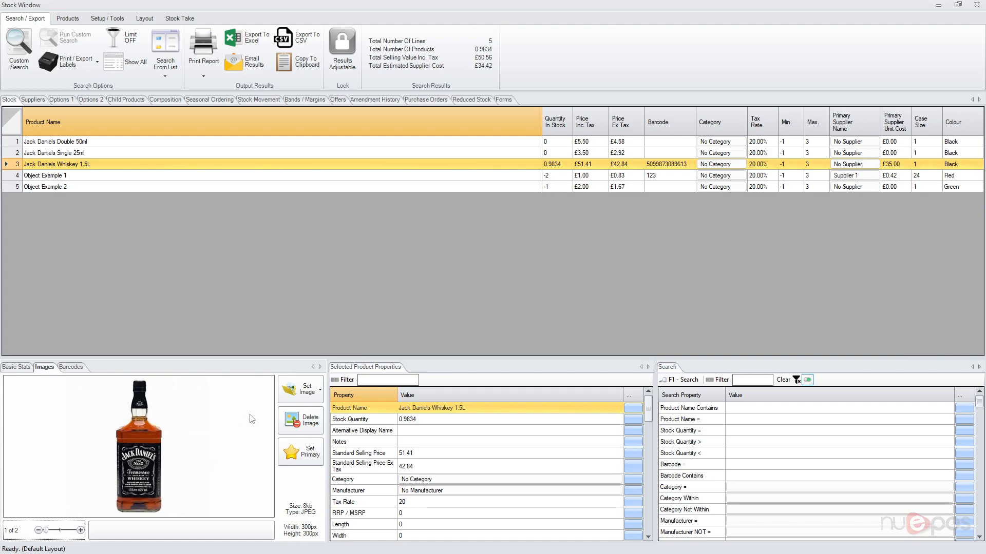
pyautogui.click(291, 397)
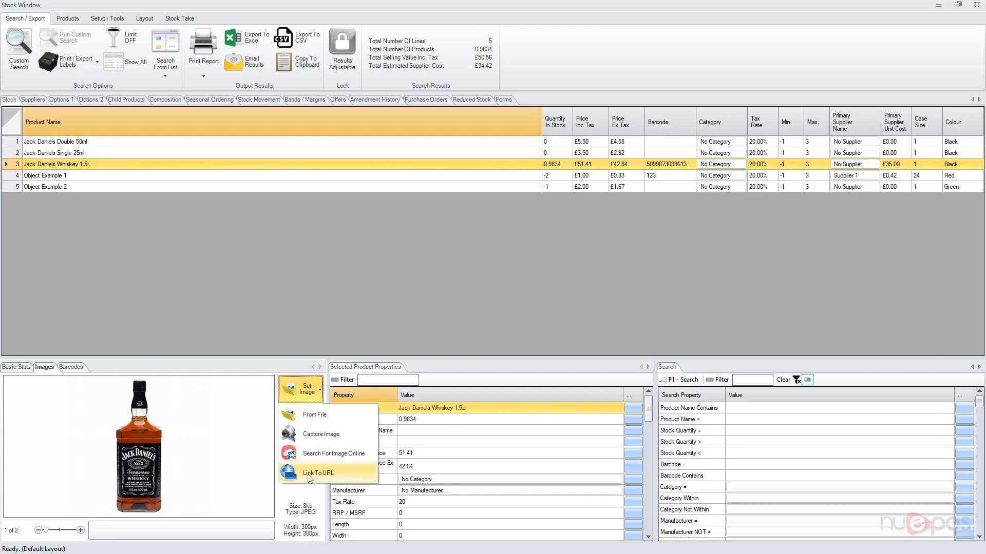
pyautogui.click(309, 474)
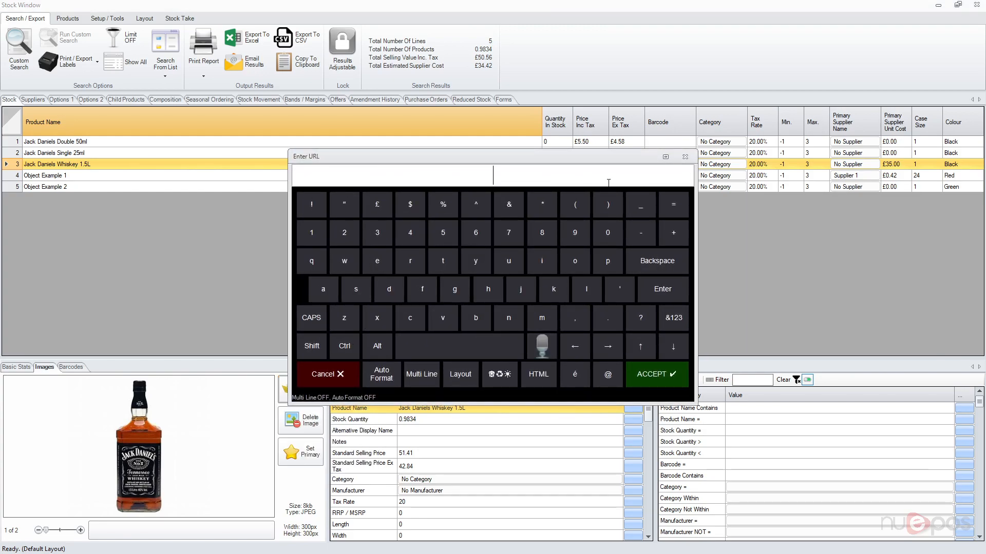
pyautogui.click(315, 382)
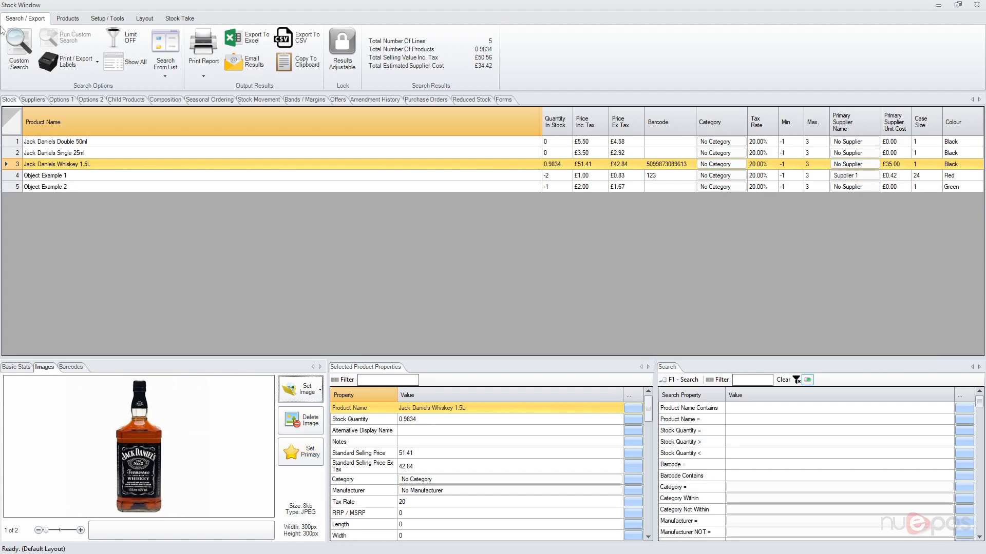
# - Open the whiskey product's first image for editing and enlarge the Obtain Image window for a bigger preview
pyautogui.click(67, 17)
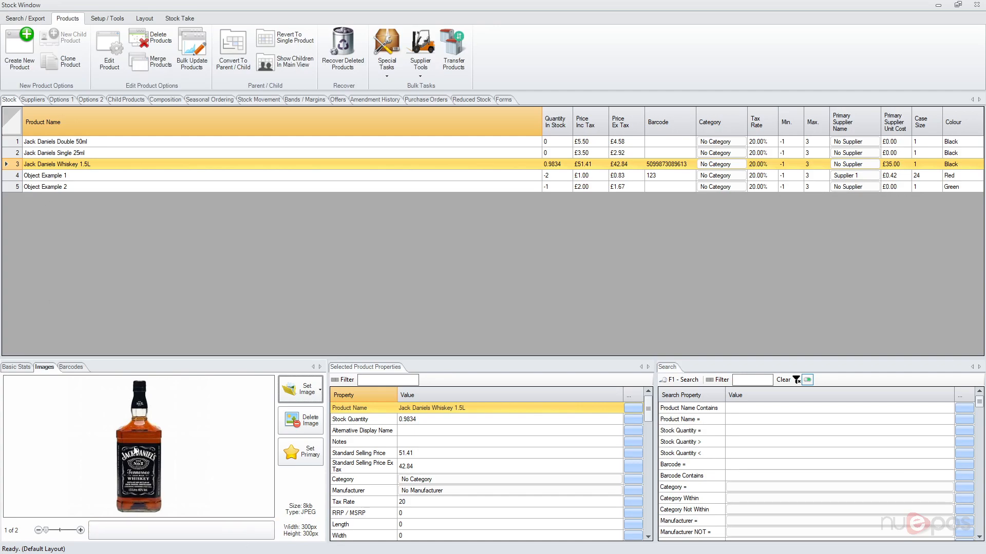
pyautogui.doubleClick(159, 449)
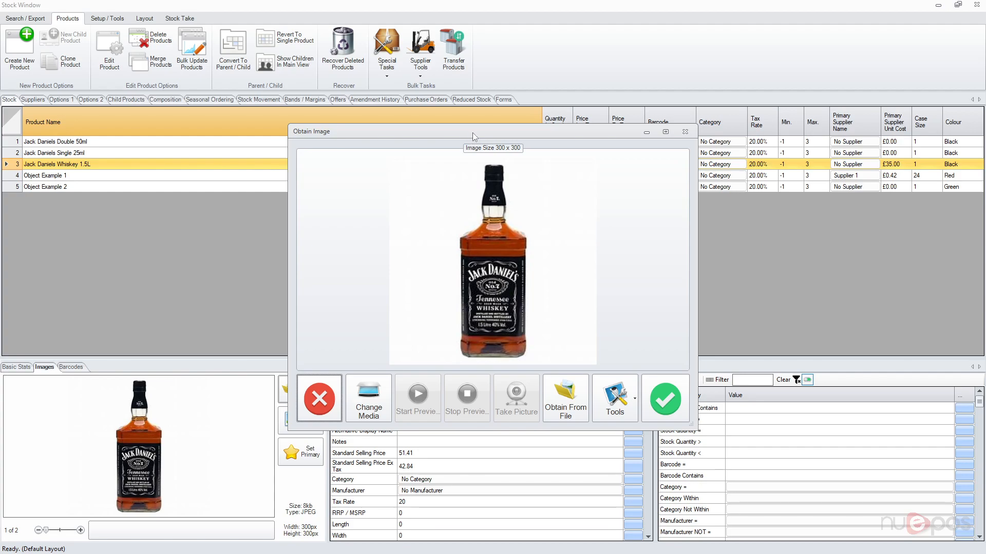
pyautogui.moveTo(472, 131); pyautogui.dragTo(429, 97)
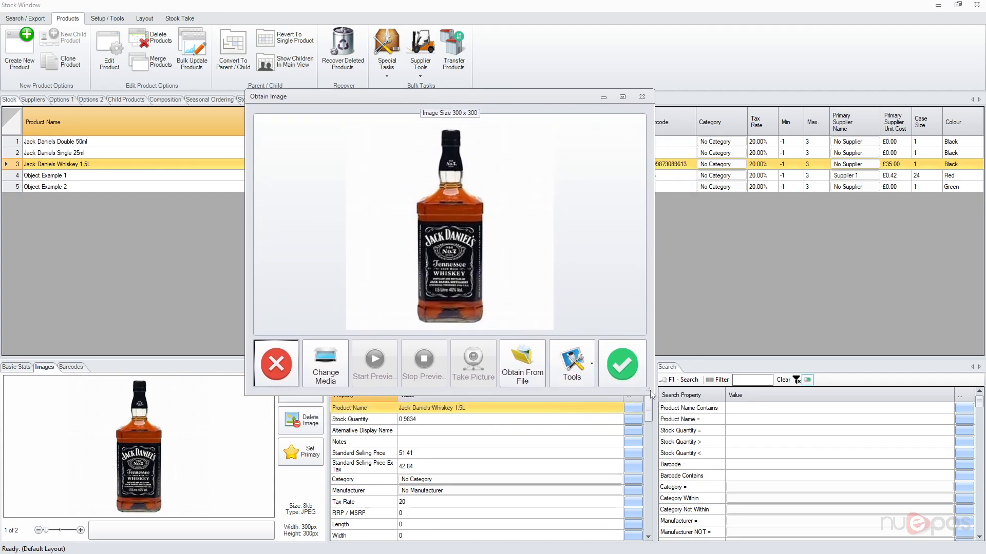
pyautogui.moveTo(651, 400); pyautogui.dragTo(723, 517)
pyautogui.moveTo(536, 96); pyautogui.dragTo(519, 77)
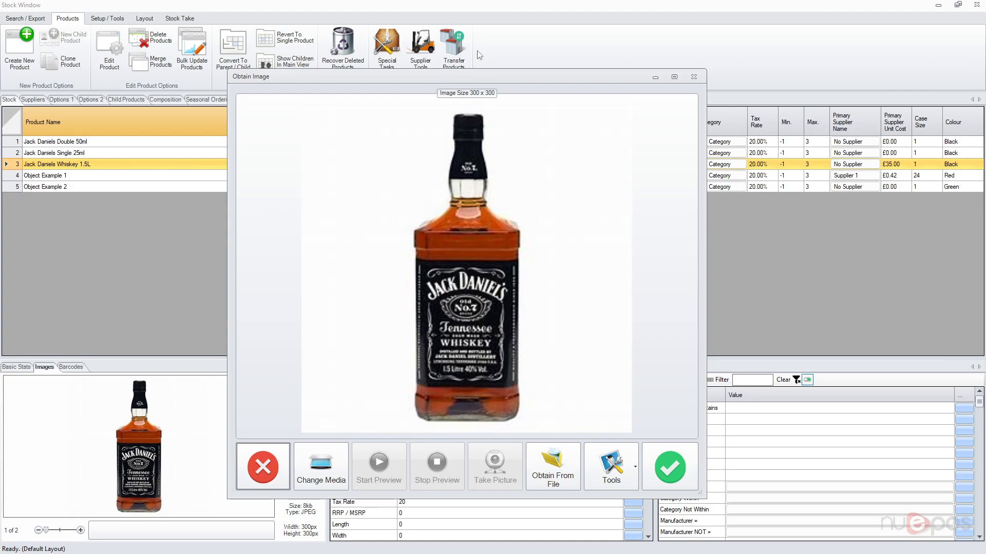
# - Resize the bottle image to a maximum of 250 by 250 pixels while maintaining its aspect ratio
pyautogui.click(614, 476)
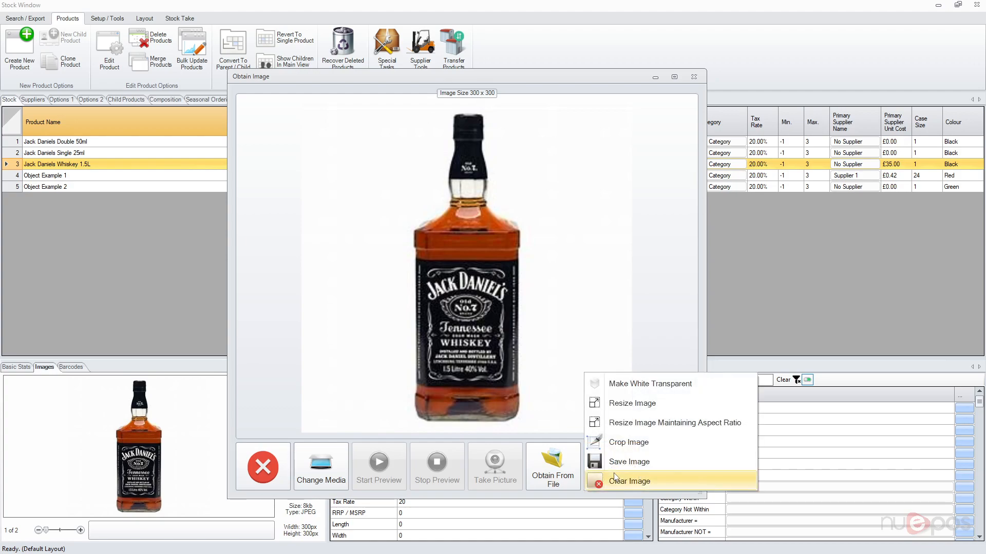
pyautogui.click(674, 424)
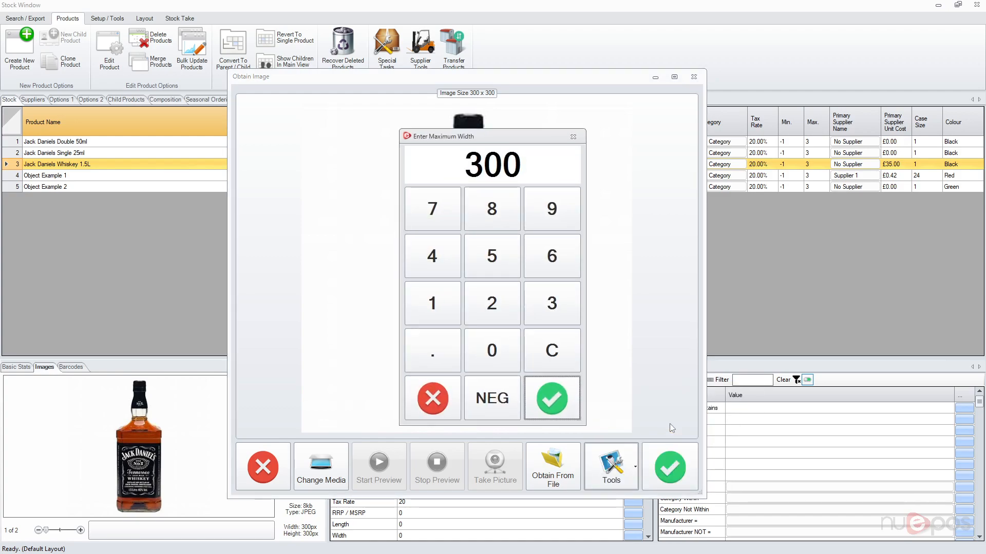
pyautogui.press('BackSpace')
pyautogui.press('BackSpace')
pyautogui.write('250')
pyautogui.press('Return')
pyautogui.press('BackSpace')
pyautogui.press('BackSpace')
pyautogui.write('250')
pyautogui.press('Return')
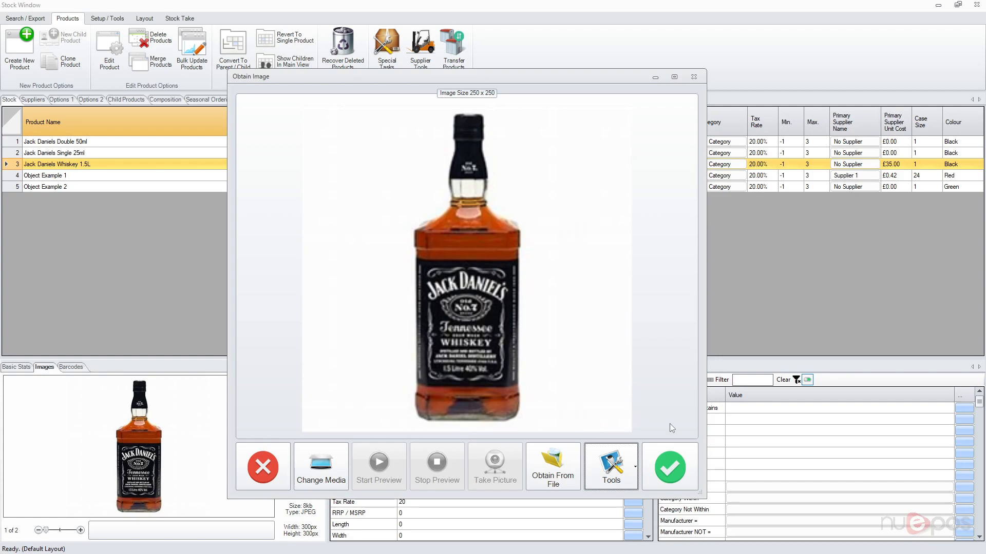
# - Crop the image closely around the bottle to about 111 x 243 pixels
pyautogui.click(614, 468)
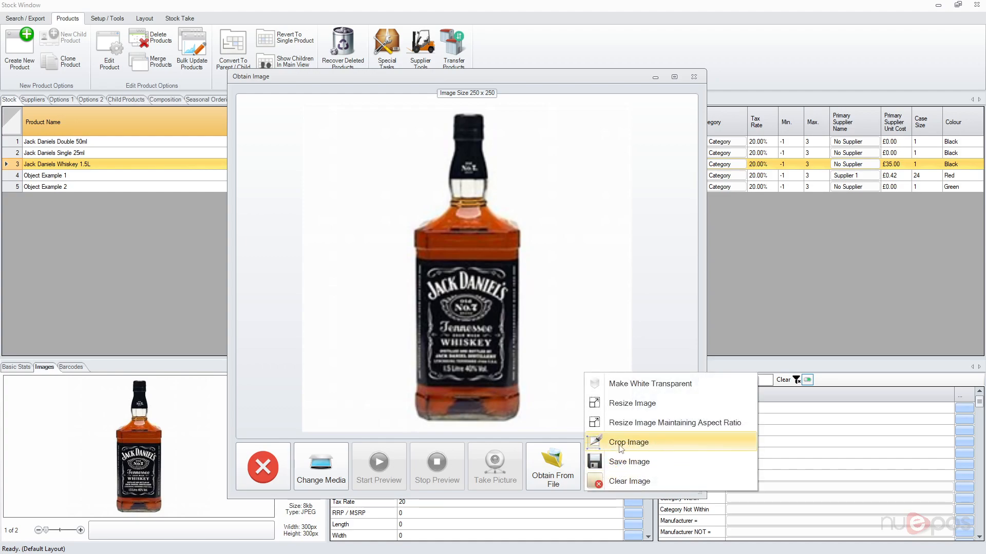
pyautogui.click(622, 448)
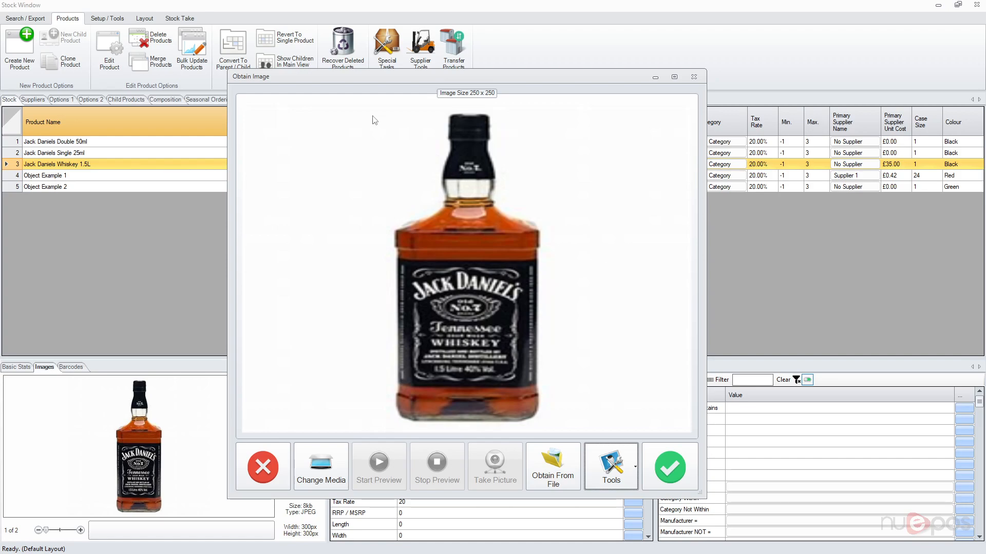
pyautogui.moveTo(362, 107); pyautogui.dragTo(565, 427)
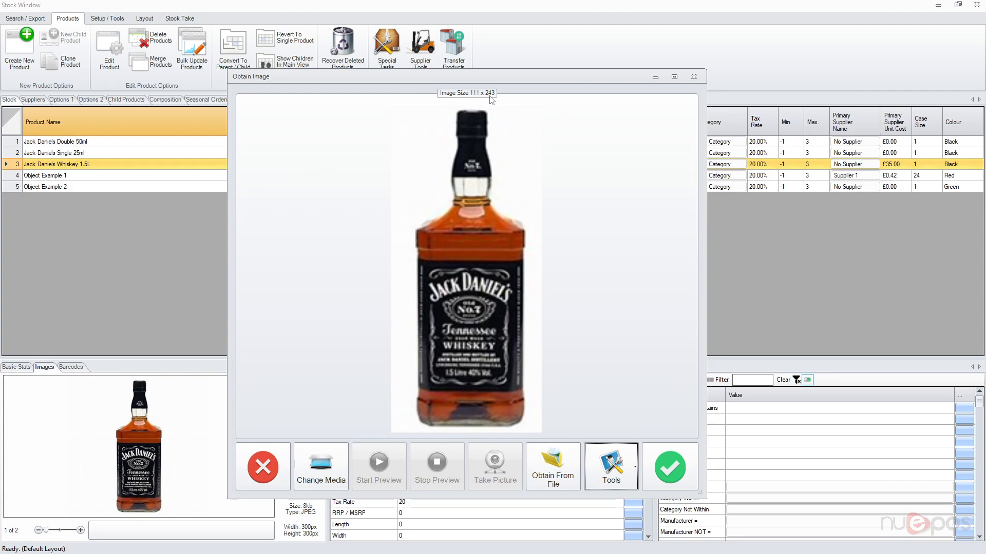
# - Make the white background of the bottle image transparent with a tolerance of 10
pyautogui.click(614, 468)
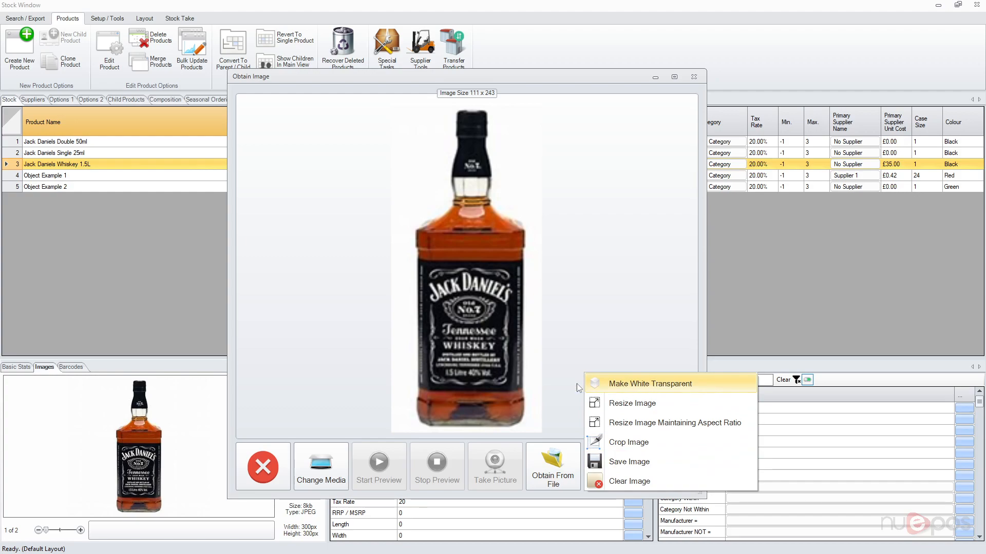
pyautogui.click(625, 386)
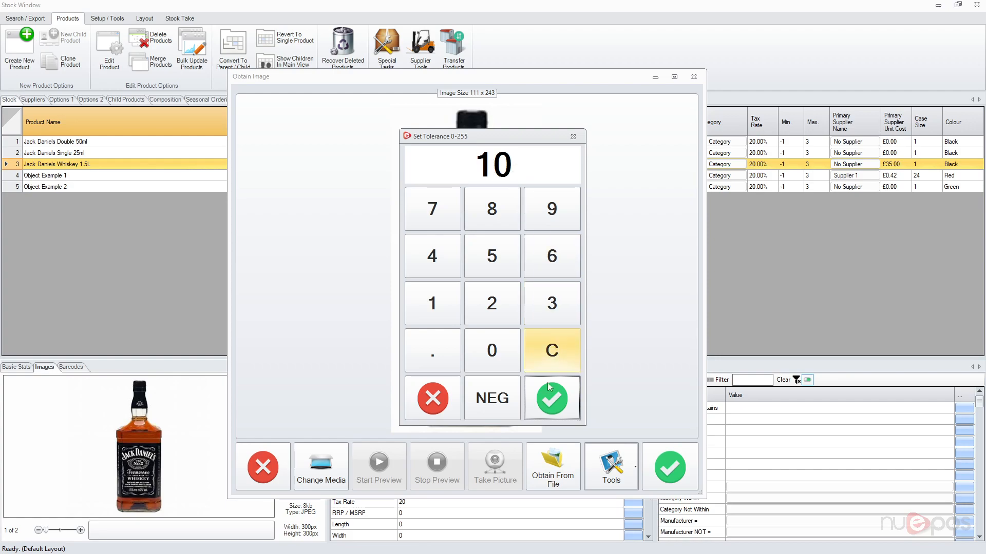
pyautogui.click(550, 403)
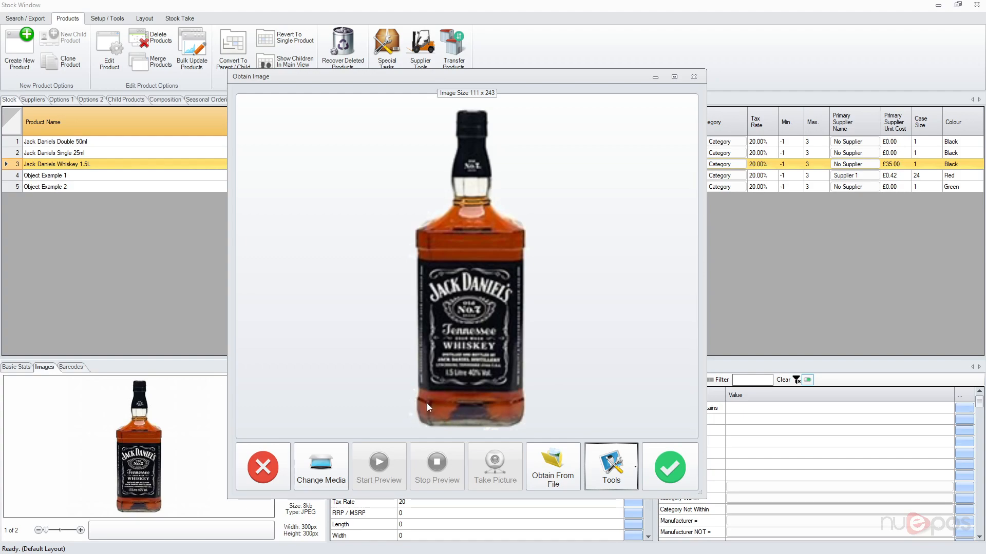
# - Apply the edited bottle picture to the whiskey product and show the product's second image
pyautogui.click(605, 461)
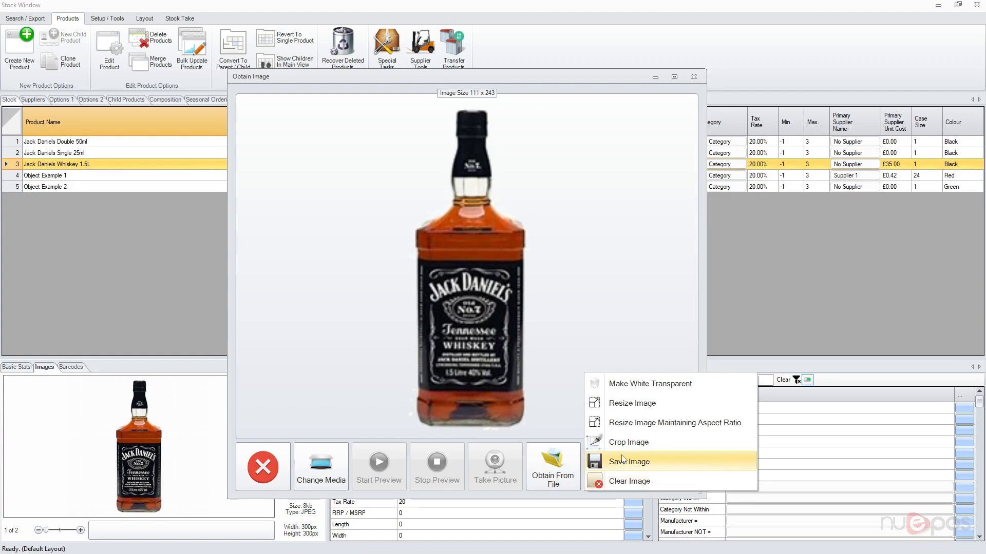
pyautogui.click(622, 258)
pyautogui.click(658, 452)
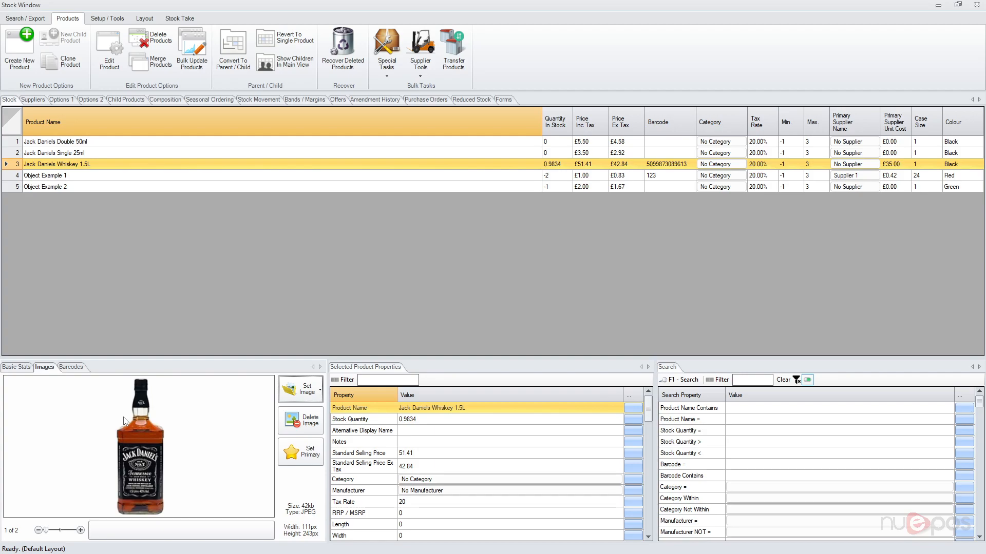
pyautogui.click(80, 531)
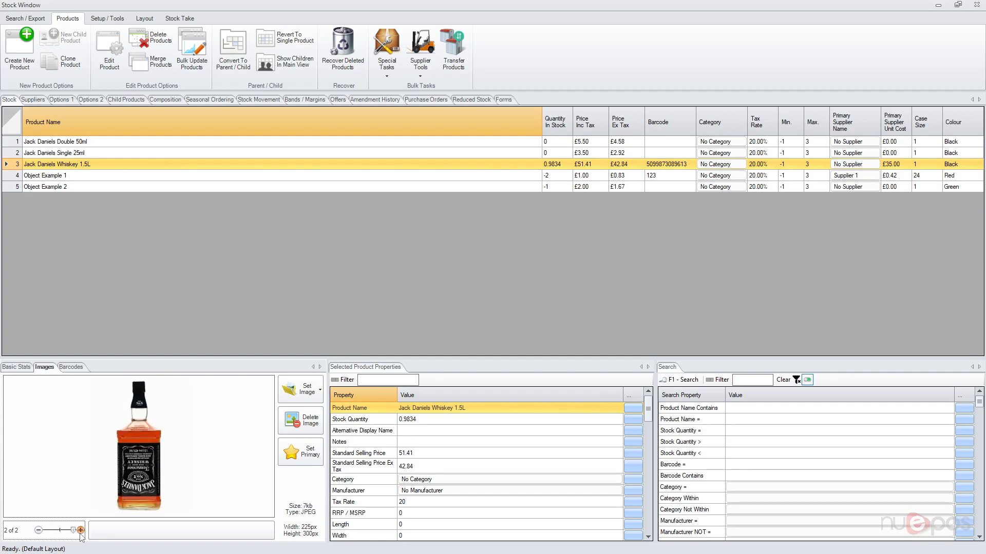
# - Return to the product's first image and add an image category named Main Image
pyautogui.click(39, 530)
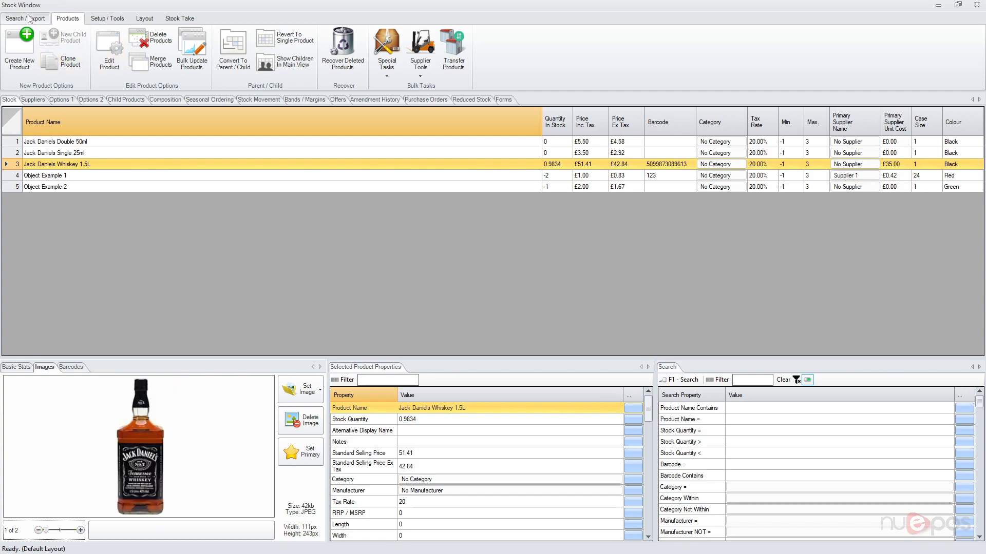
pyautogui.click(111, 19)
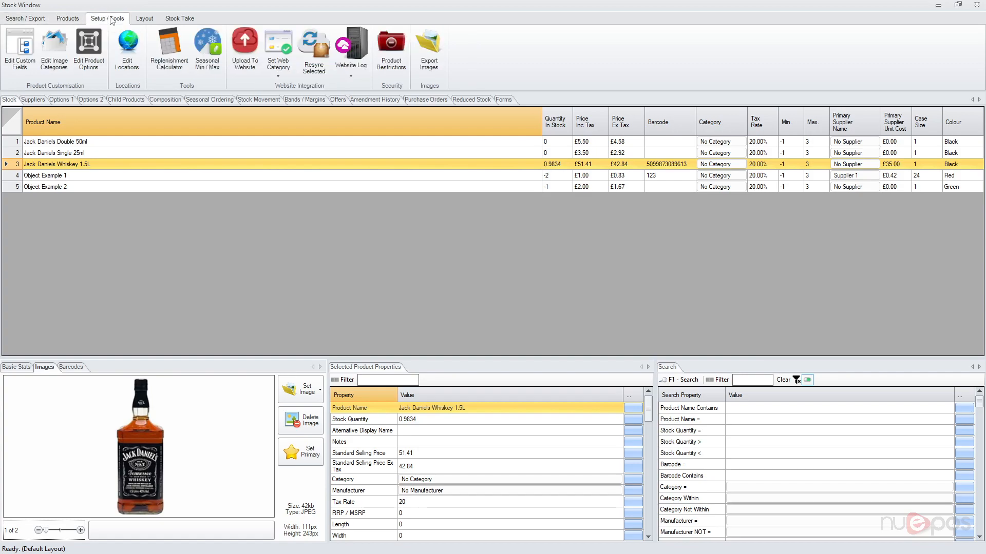
pyautogui.click(58, 53)
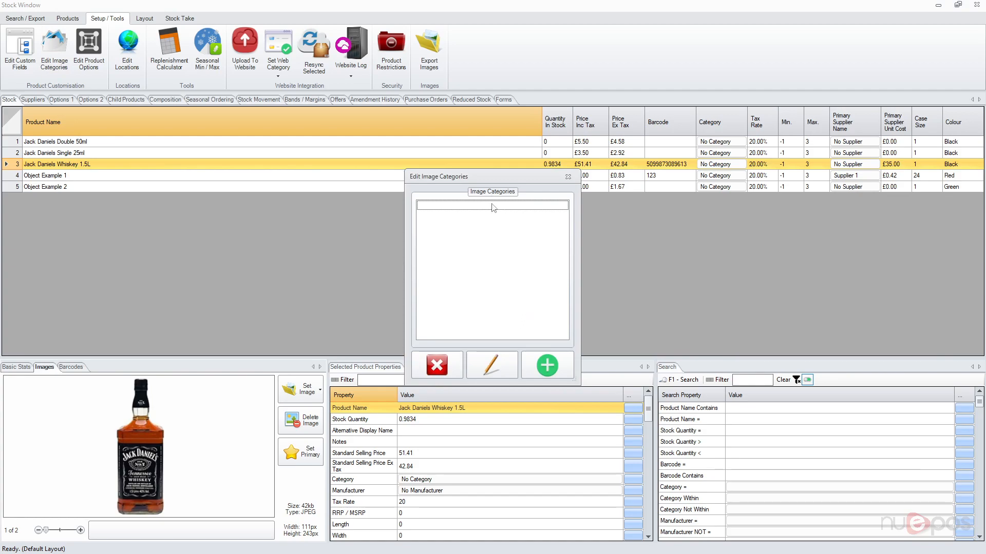
pyautogui.click(553, 364)
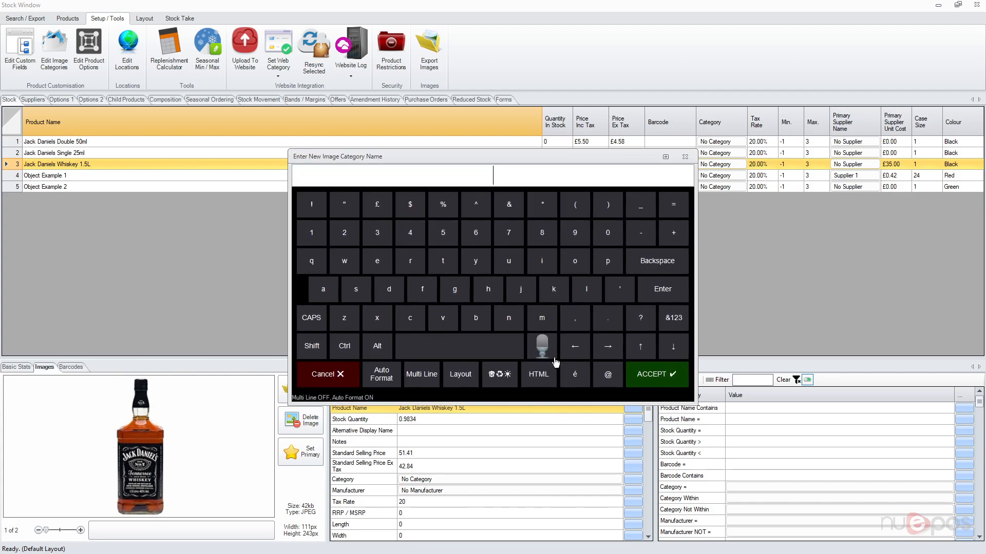
pyautogui.write('Main Image')
pyautogui.press('Return')
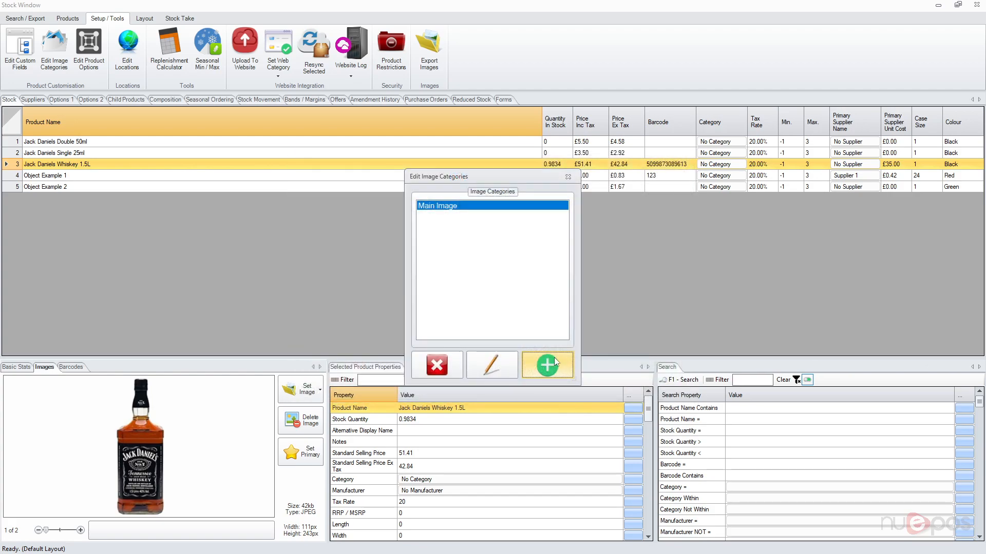
# - Add a second image category named Thumbnail and close the image category editor
pyautogui.click(562, 369)
pyautogui.write('Thmbna')
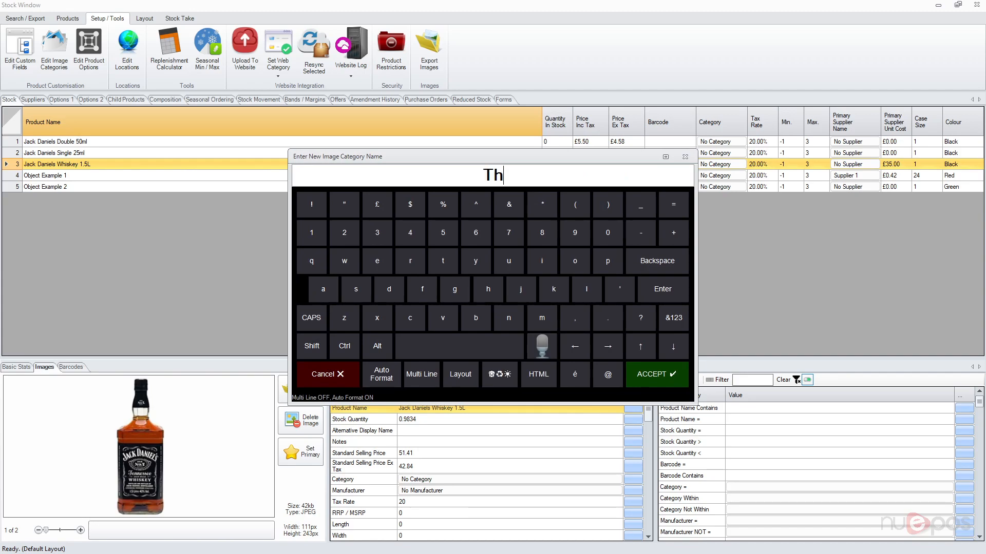
pyautogui.press('BackSpace')
pyautogui.press('BackSpace')
pyautogui.press('BackSpace')
pyautogui.press('BackSpace')
pyautogui.write('umbnail')
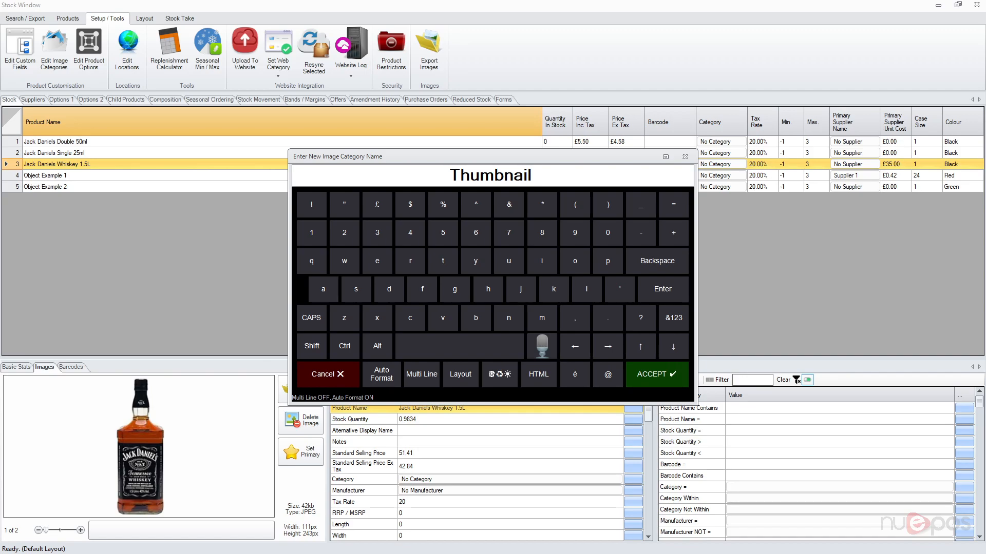
pyautogui.press('Return')
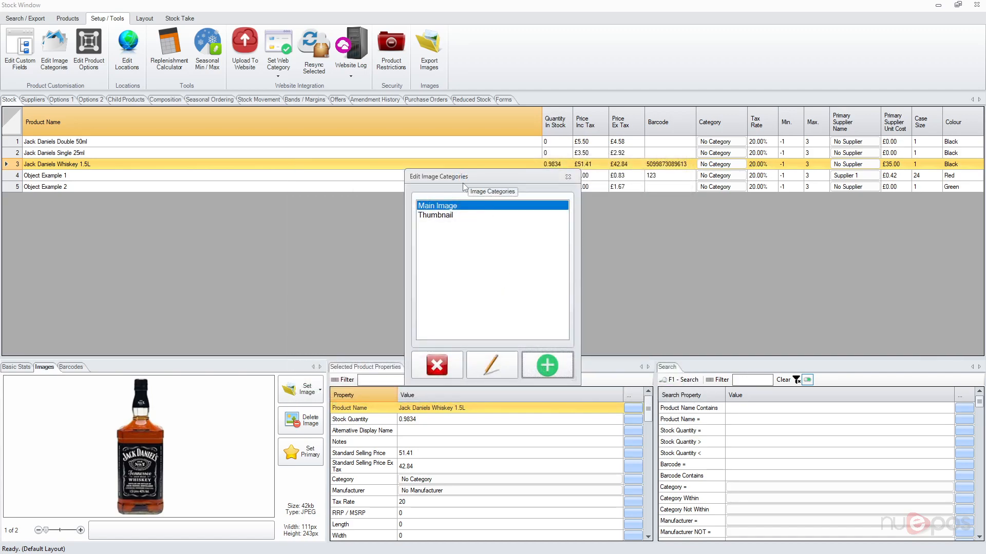
pyautogui.click(573, 179)
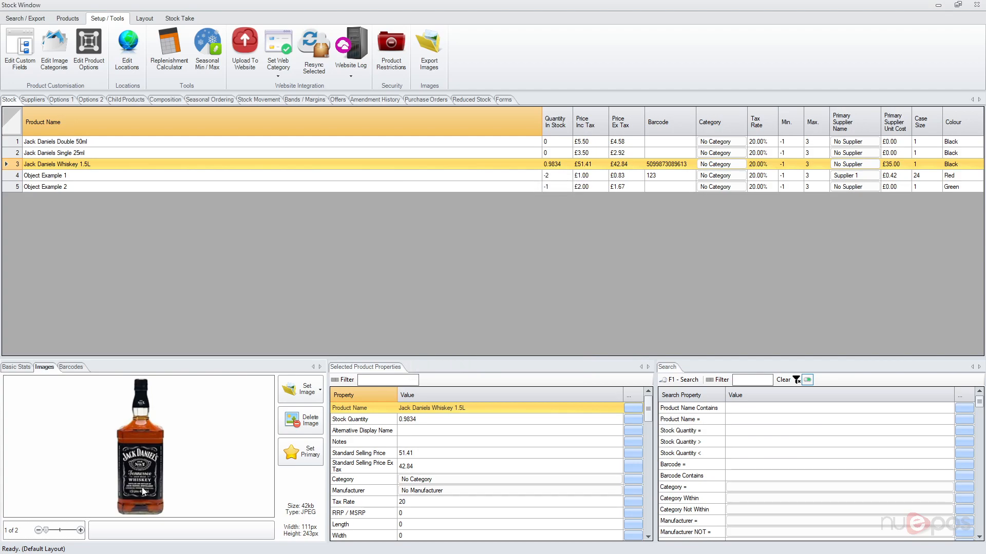
# - Assign the Main Image category to the whiskey product's first image
pyautogui.click(152, 525)
pyautogui.click(421, 194)
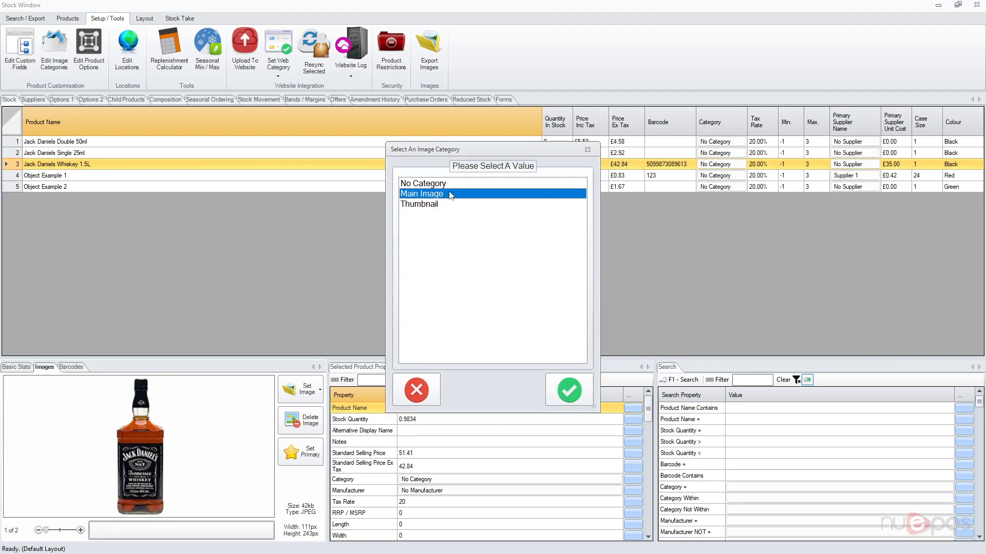
pyautogui.click(569, 390)
# - Assign the Thumbnail category to the whiskey product's second image and flip between both images
pyautogui.moveTo(45, 534); pyautogui.dragTo(73, 532)
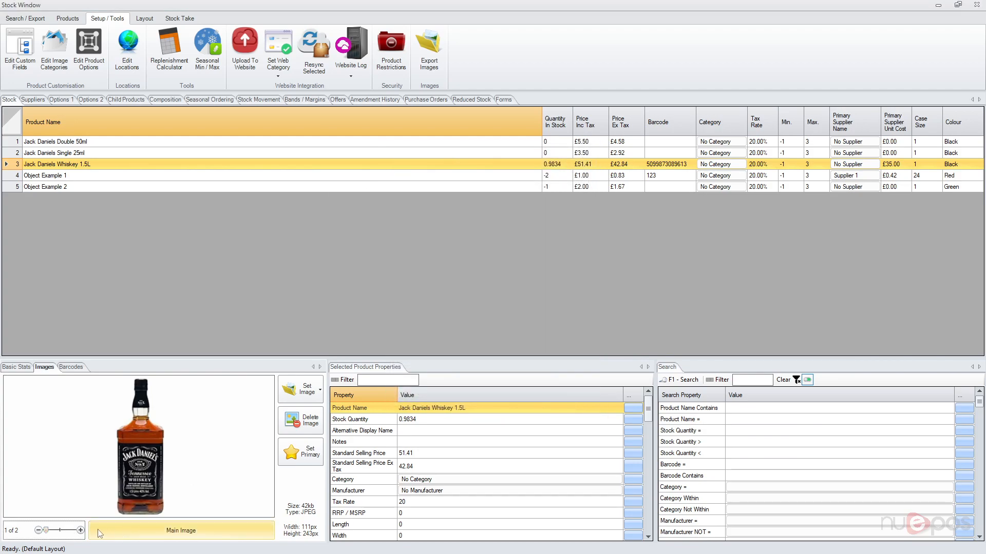
pyautogui.click(175, 526)
pyautogui.click(464, 207)
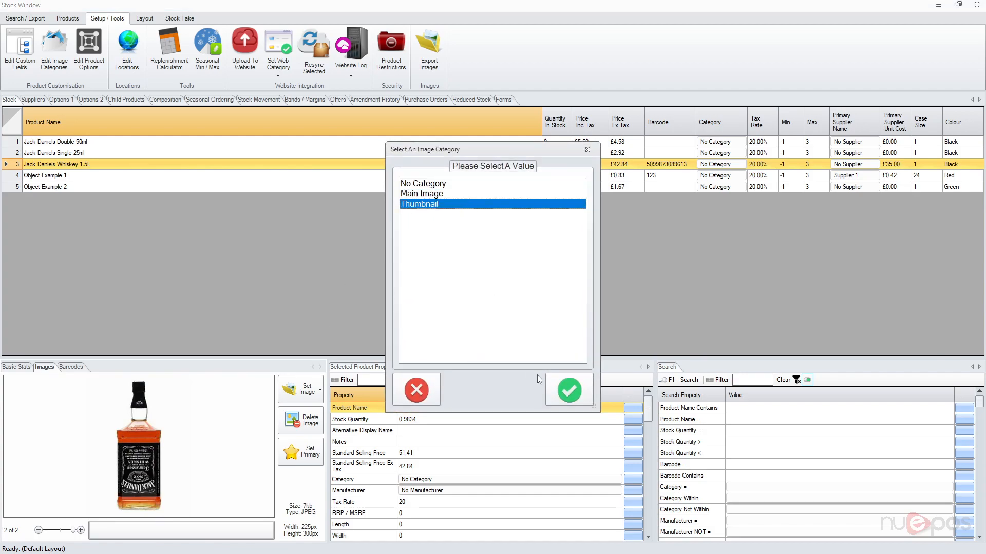
pyautogui.click(564, 384)
pyautogui.click(57, 531)
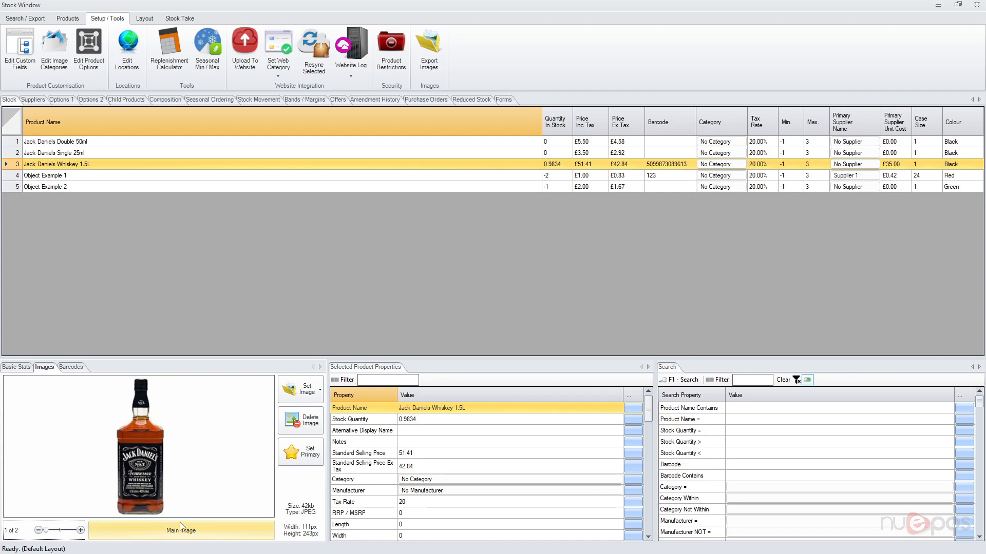
pyautogui.click(80, 531)
pyautogui.click(39, 531)
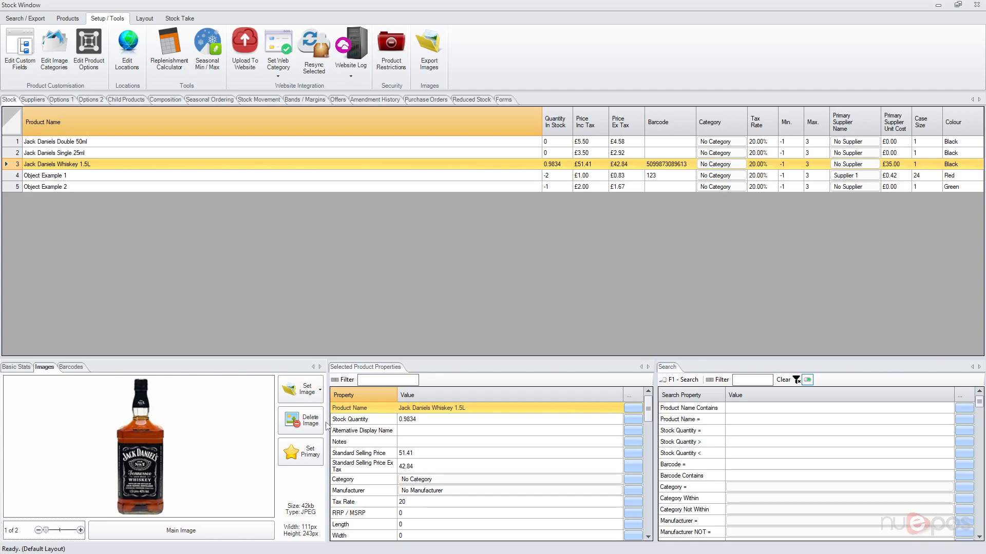
# - Switch to the sales screen, find products matching "jack dan" and add Jack Daniels Whiskey 1.5L to the sale
pyautogui.click(939, 5)
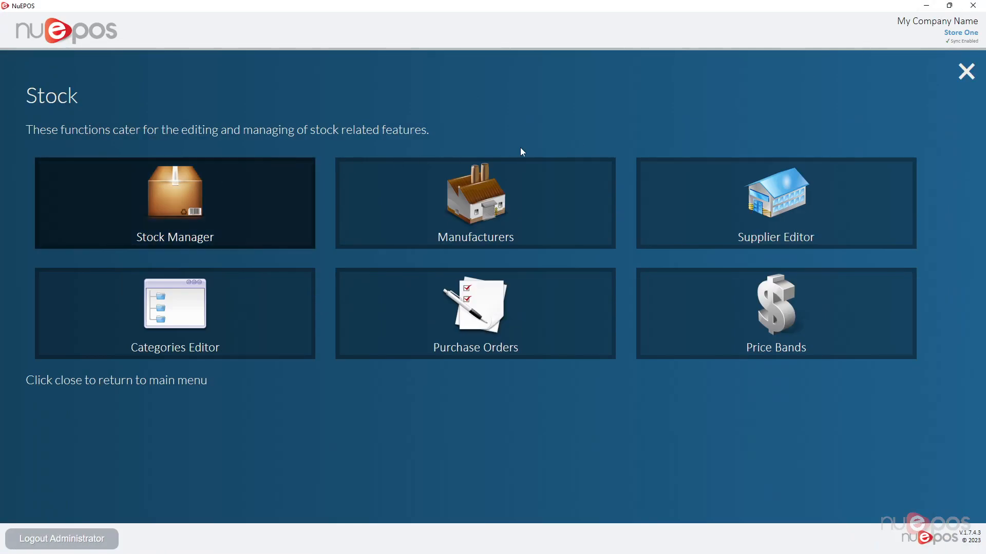
pyautogui.click(964, 73)
pyautogui.click(209, 139)
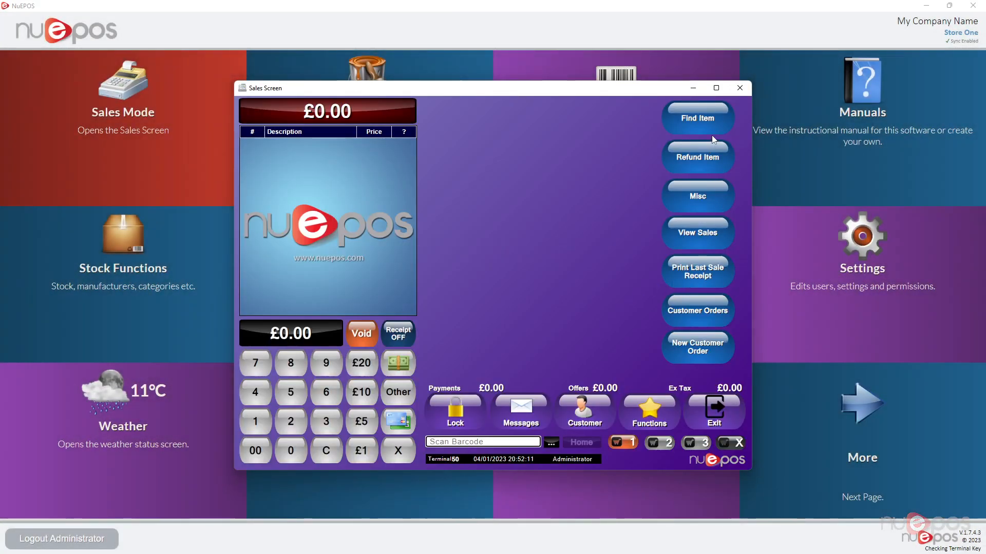
pyautogui.click(704, 125)
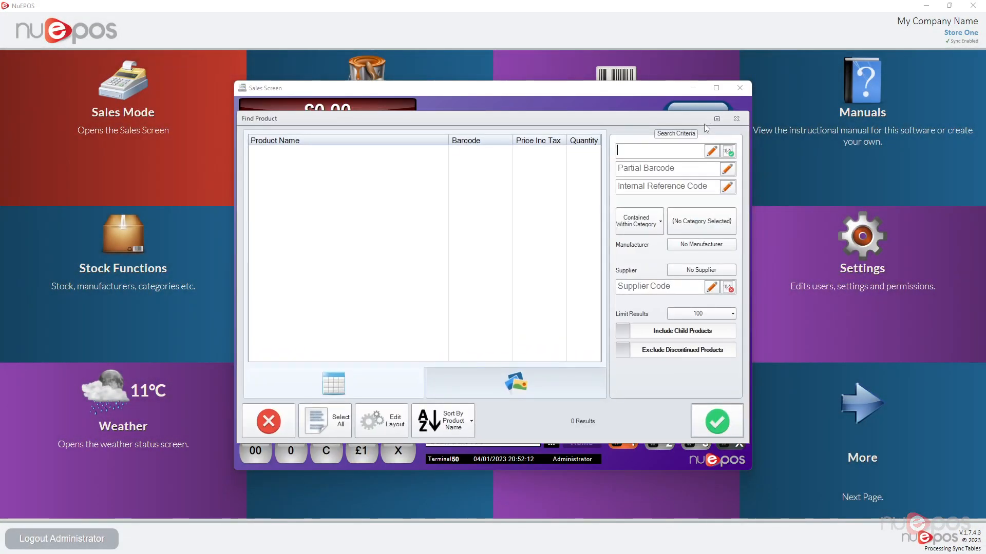
pyautogui.write('jack dan')
pyautogui.click(528, 176)
pyautogui.click(716, 421)
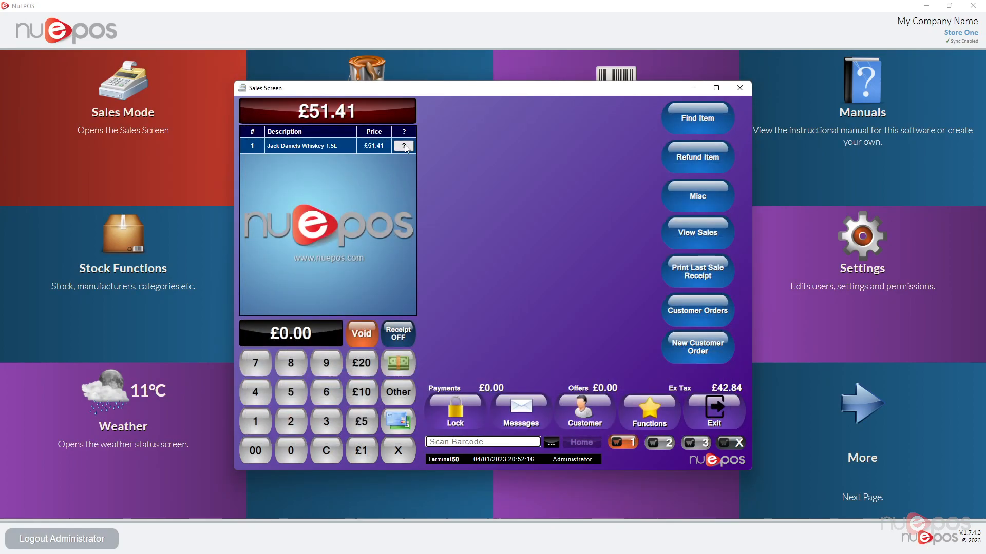
# - Examine both images of Jack Daniels Whiskey 1.5L in the sale item's product information and in the product image editor
pyautogui.click(403, 147)
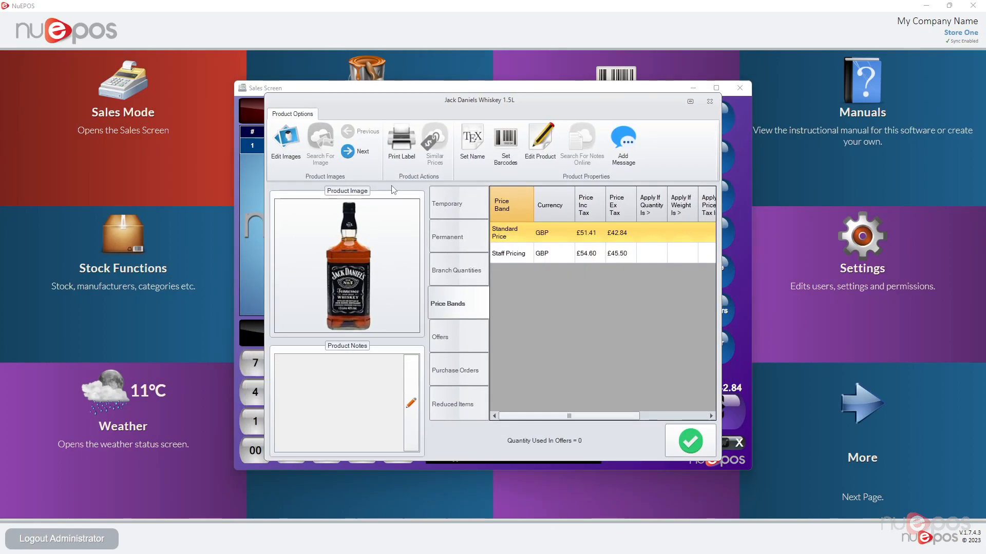
pyautogui.click(359, 155)
pyautogui.click(362, 134)
pyautogui.click(361, 153)
pyautogui.click(363, 135)
pyautogui.click(362, 154)
pyautogui.click(286, 141)
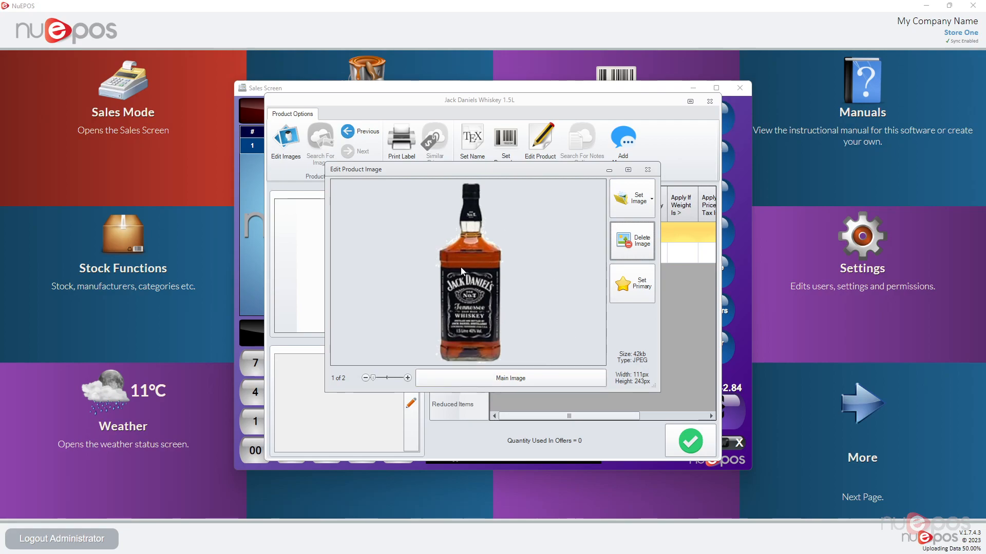
pyautogui.click(648, 170)
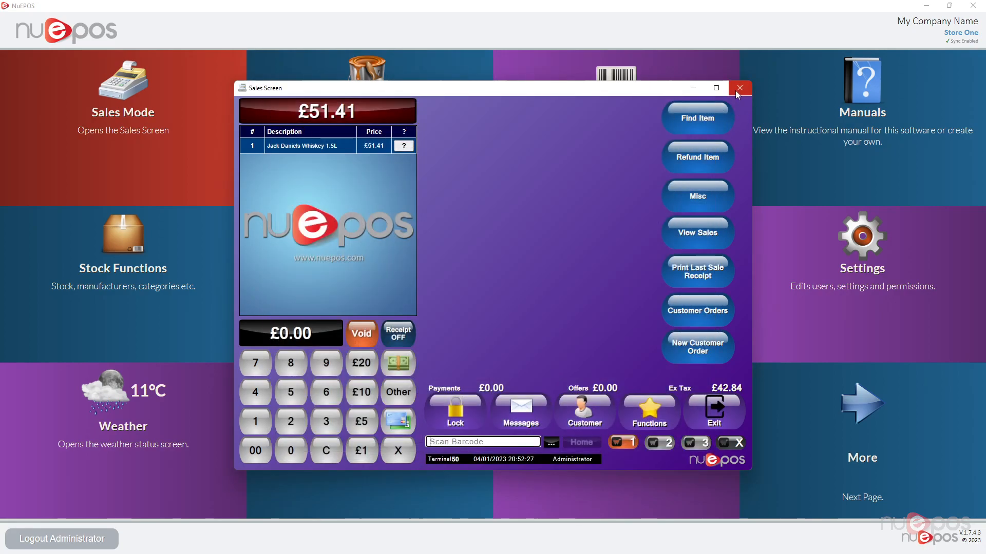
pyautogui.click(709, 101)
# - Void the current sale and return from the sales screen to the Stock Manager
pyautogui.click(369, 328)
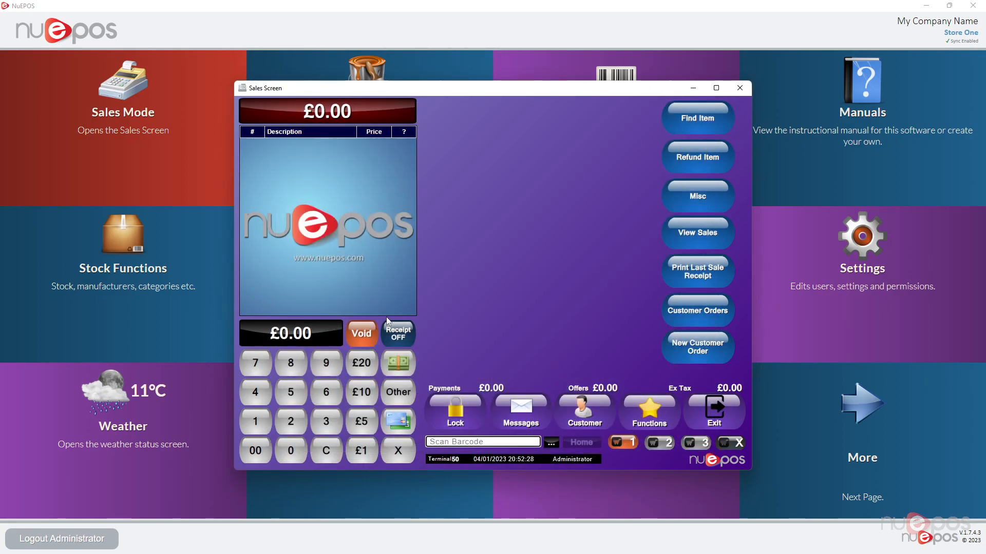
pyautogui.click(739, 89)
pyautogui.click(114, 275)
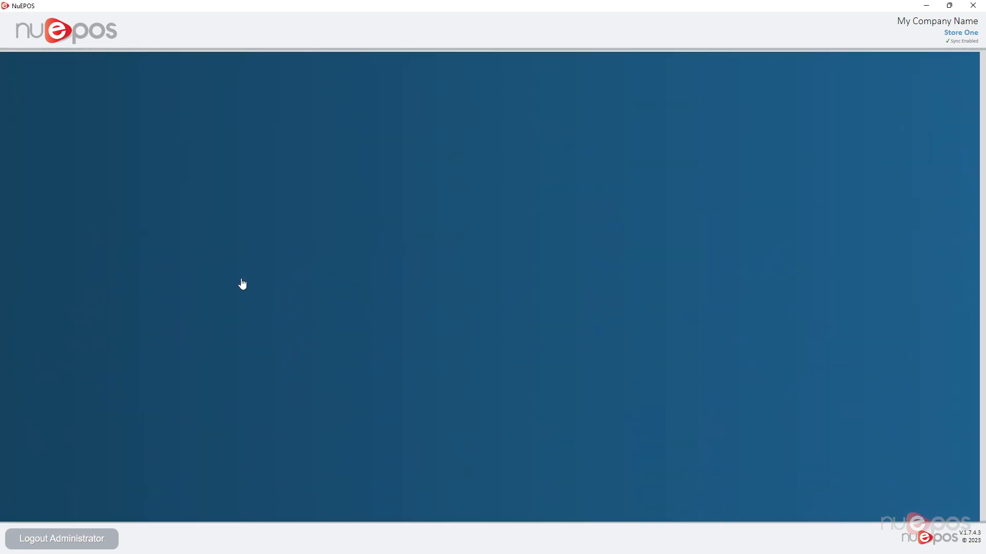
pyautogui.click(218, 215)
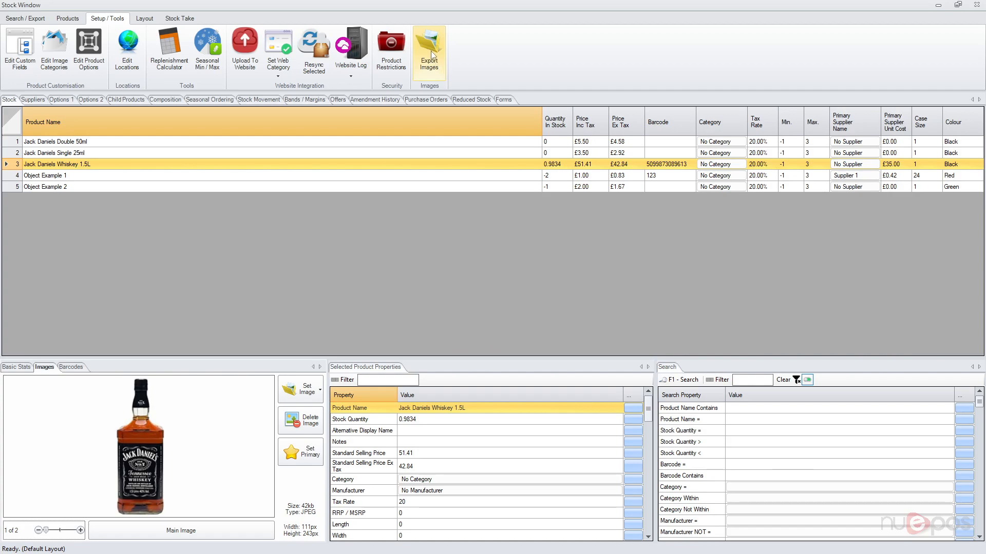
# - Start exporting the images of all listed products, choosing Product Internal Reference Code as the filename naming method
pyautogui.keyDown('shift'); pyautogui.click(460, 188); pyautogui.keyUp('shift')
pyautogui.click(430, 60)
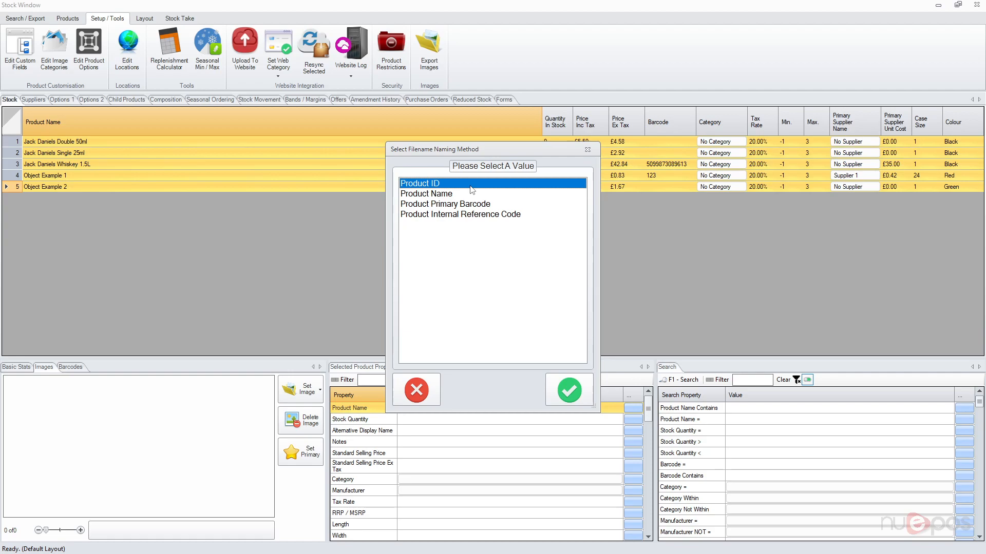
pyautogui.click(473, 195)
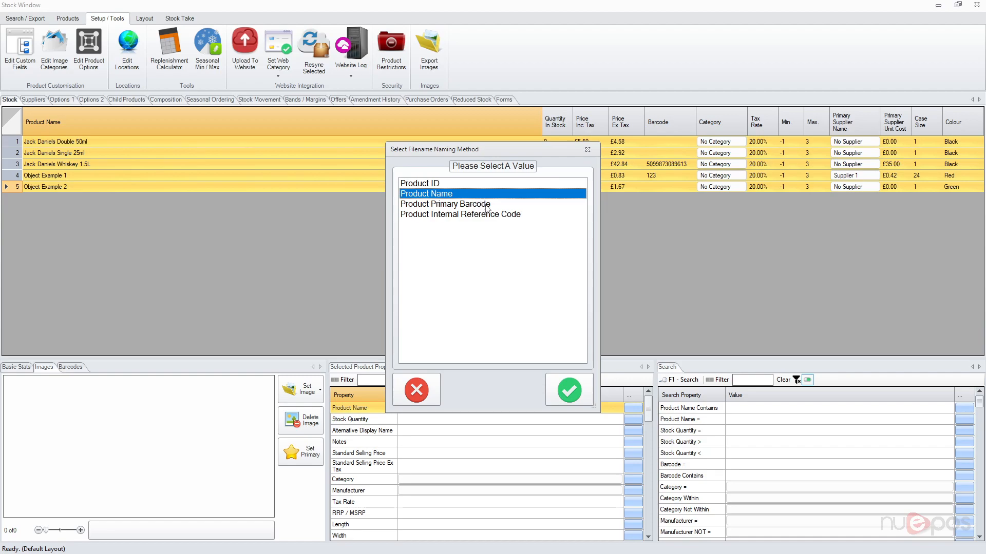
pyautogui.click(489, 206)
pyautogui.click(493, 215)
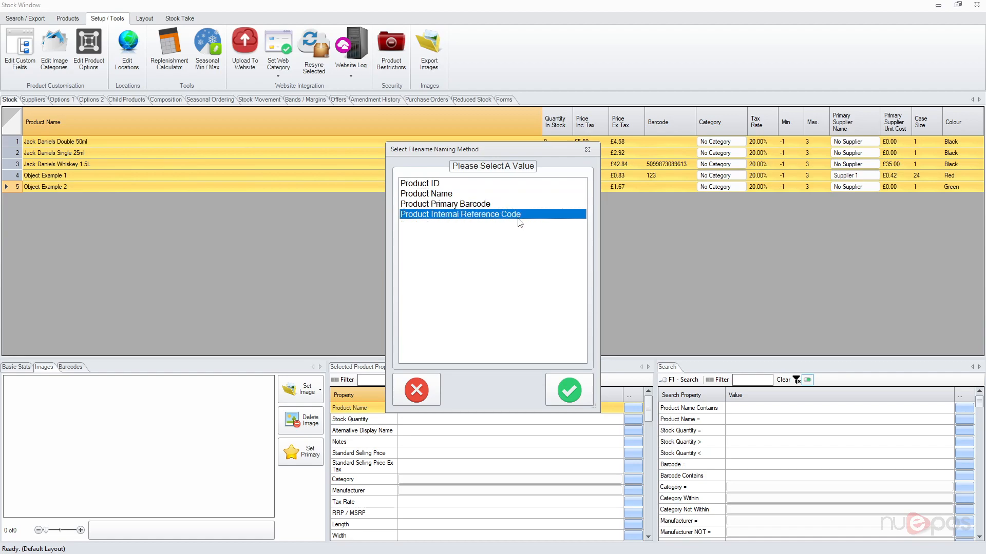
pyautogui.moveTo(501, 193); pyautogui.dragTo(502, 215)
pyautogui.click(503, 197)
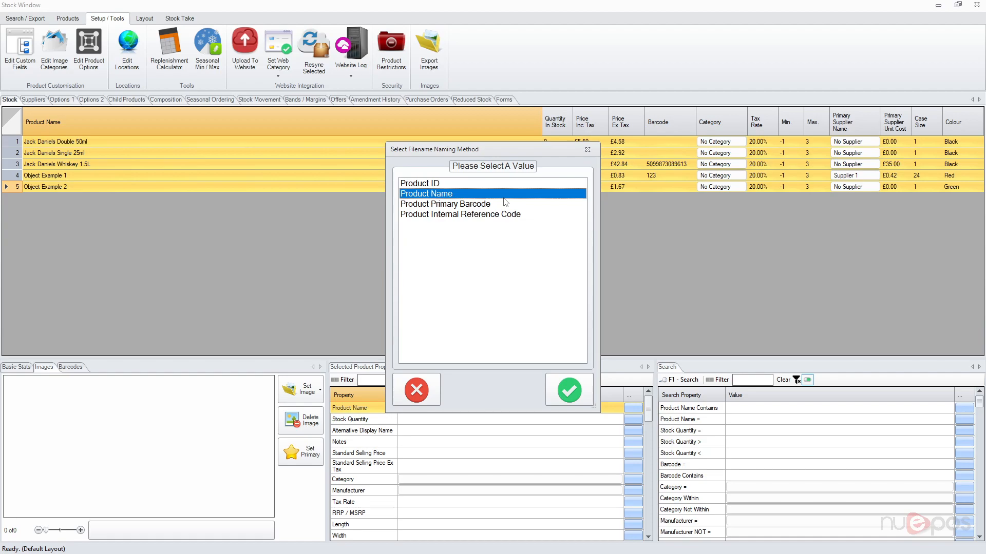
pyautogui.click(513, 215)
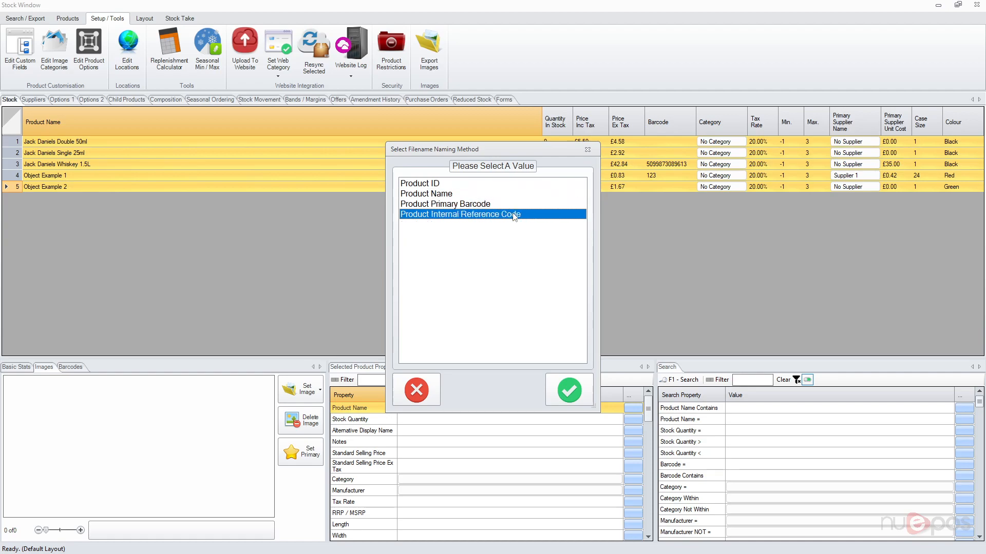